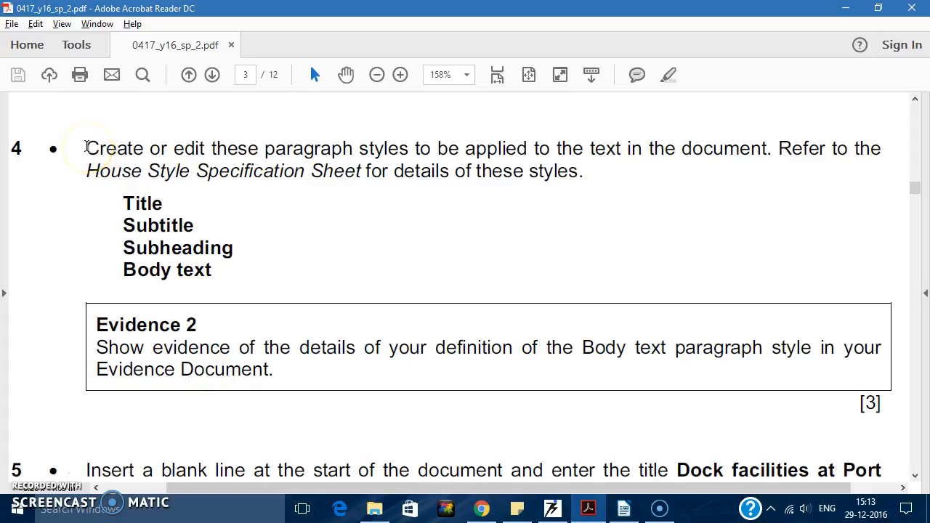
# - Read task 4's paragraph style instruction in the PDF and review the text of the S16PORT.odt document in LibreOffice Writer
pyautogui.moveTo(87, 147); pyautogui.dragTo(715, 167)
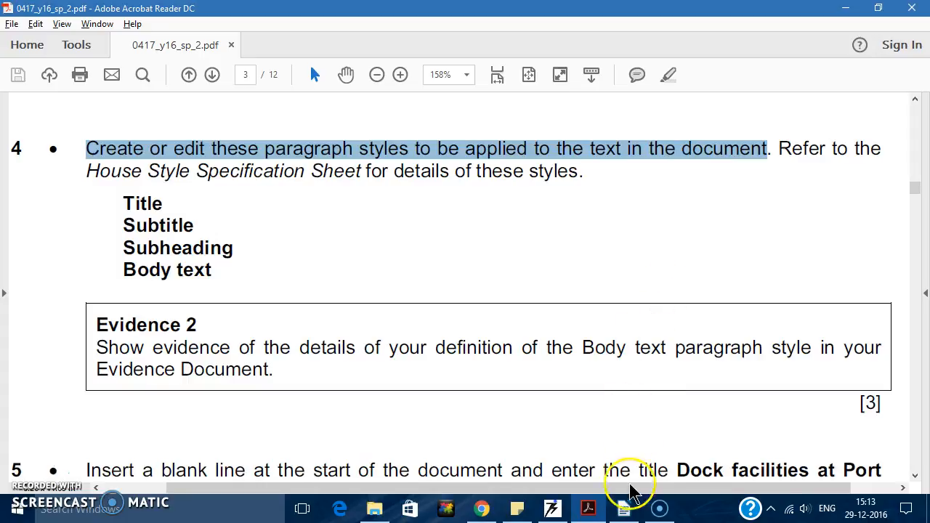
pyautogui.click(624, 509)
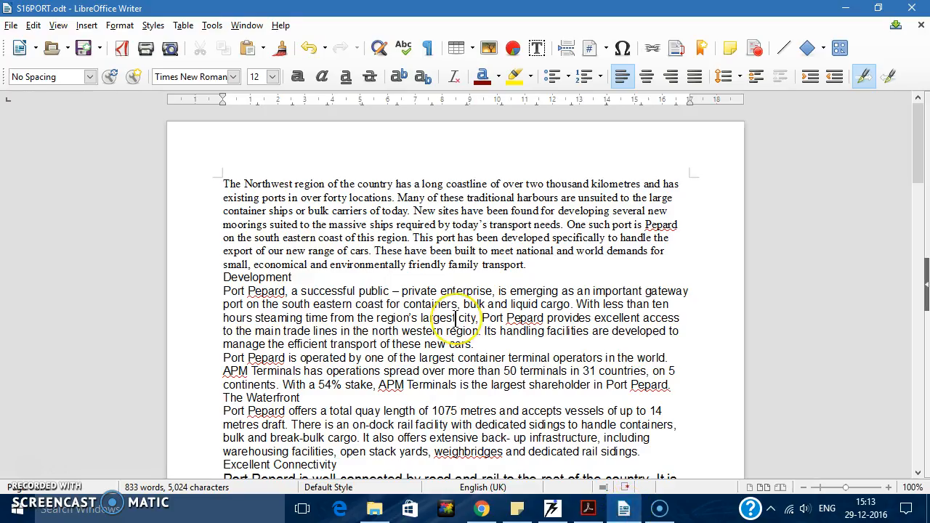
pyautogui.scroll(-9, 452, 317)
pyautogui.scroll(-3, 455, 318)
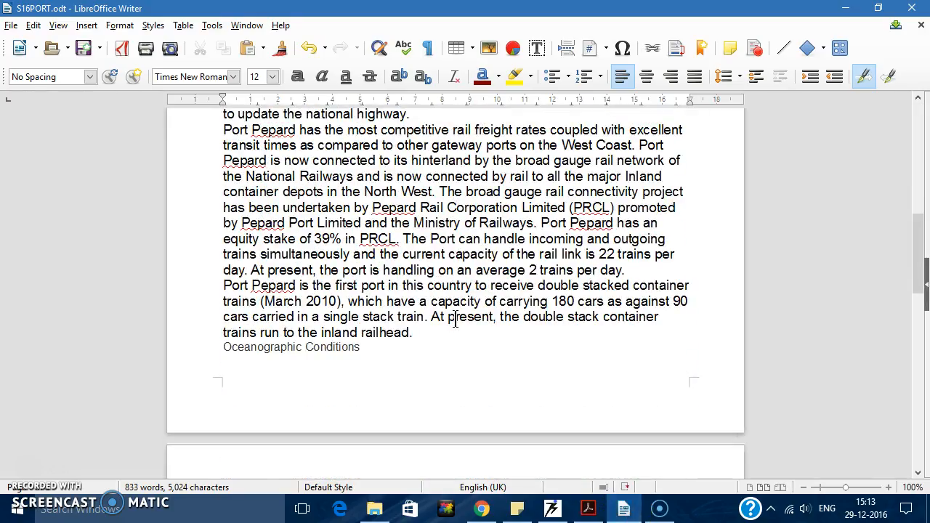
pyautogui.scroll(4, 456, 317)
pyautogui.scroll(10, 456, 317)
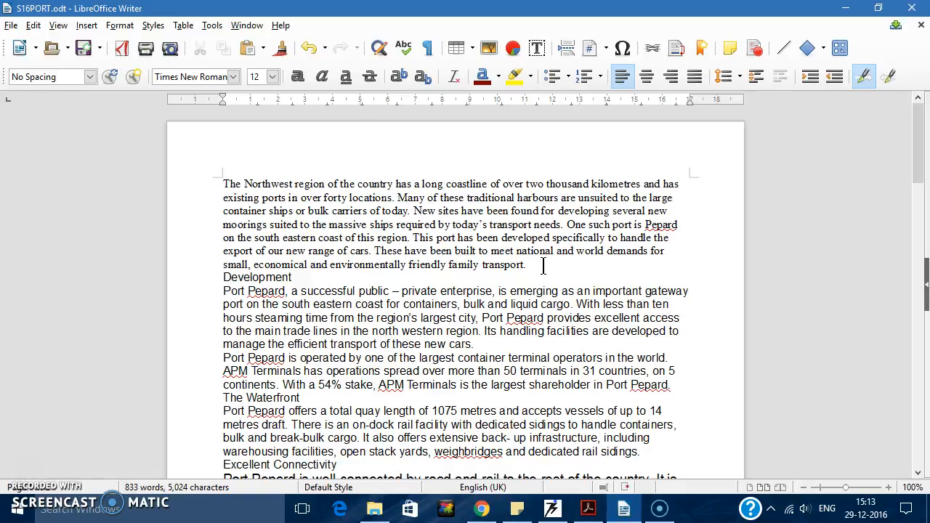
pyautogui.click(588, 508)
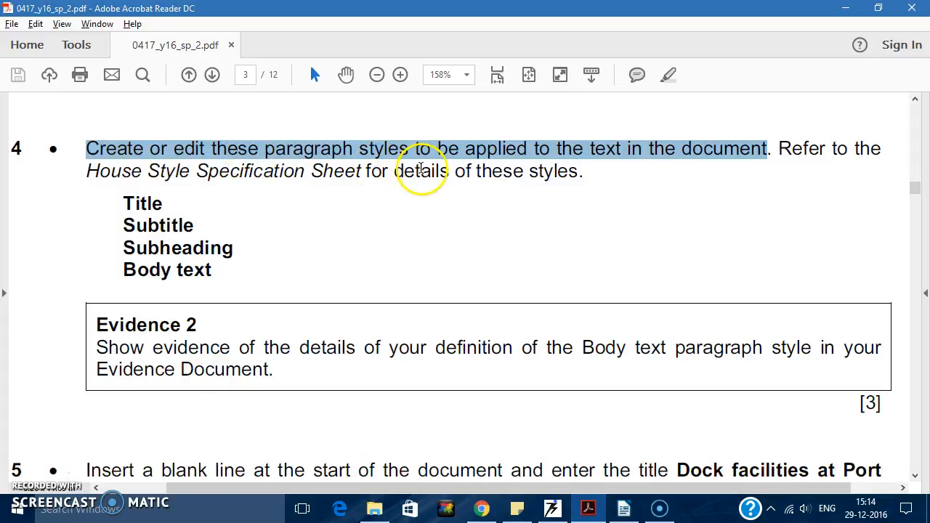
pyautogui.click(623, 510)
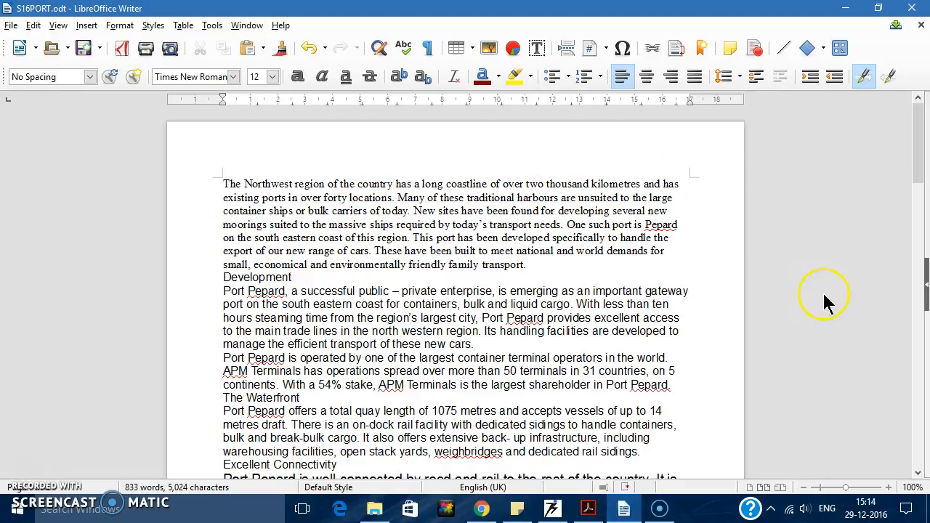
pyautogui.click(927, 290)
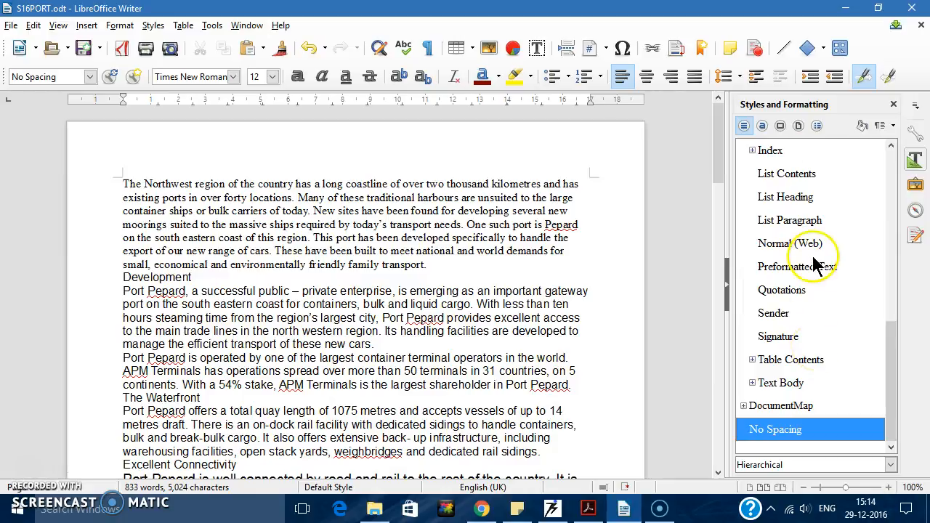
pyautogui.rightClick(850, 198)
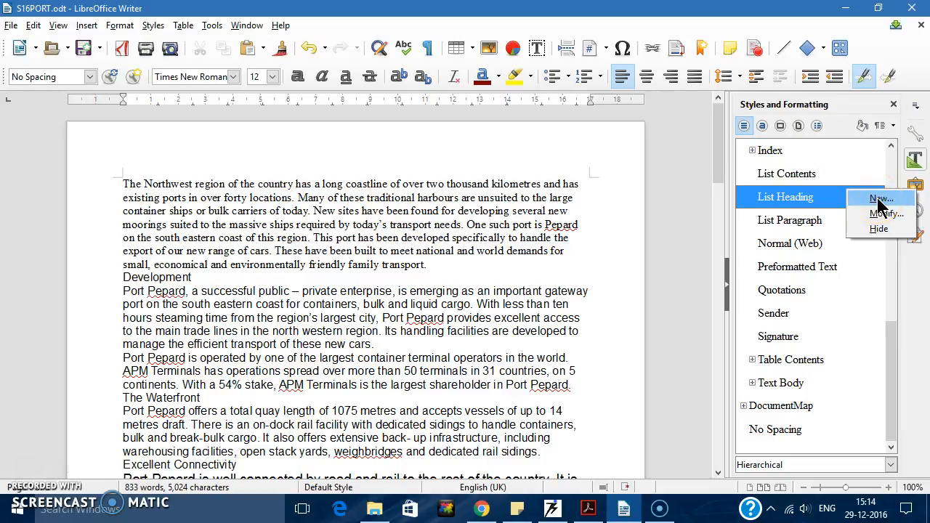
pyautogui.click(729, 293)
pyautogui.click(729, 293)
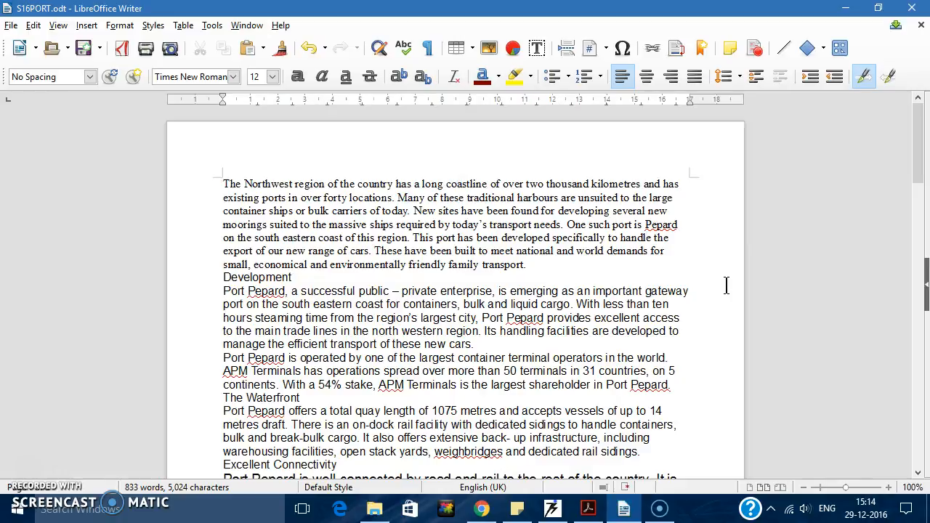
# - Show the Styles and Formatting list of paragraph styles beside the document
pyautogui.click(150, 25)
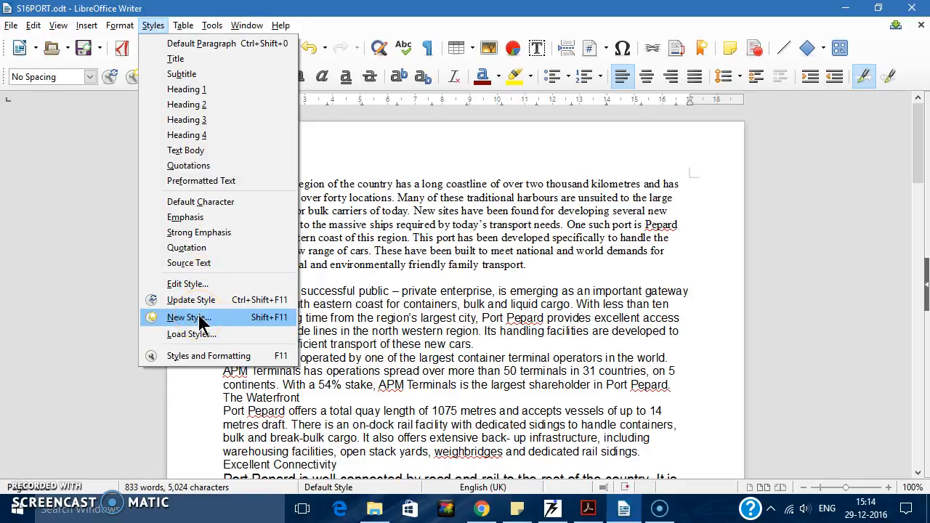
pyautogui.click(231, 359)
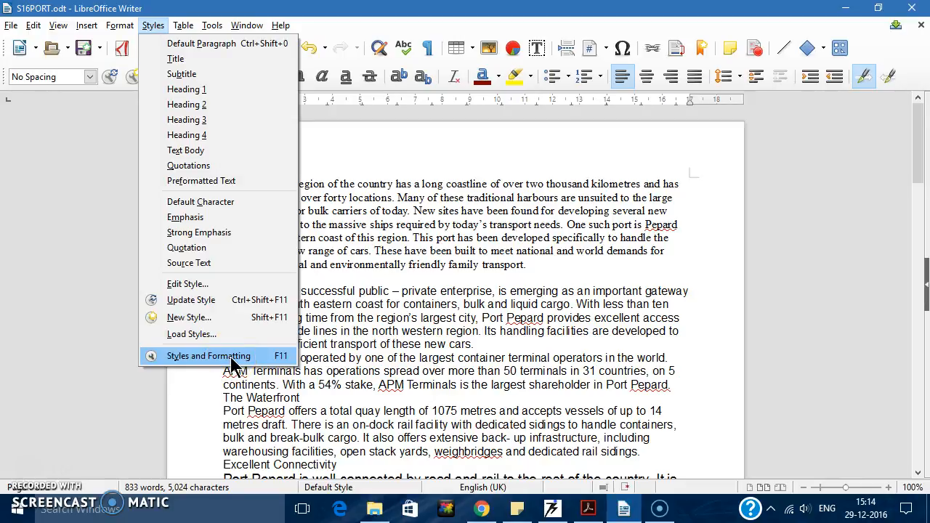
pyautogui.click(231, 358)
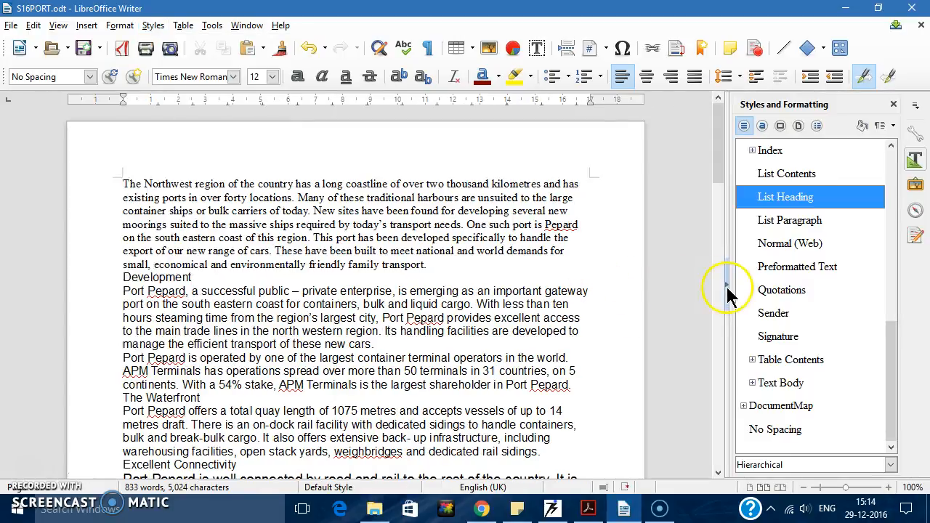
pyautogui.scroll(-5, 725, 291)
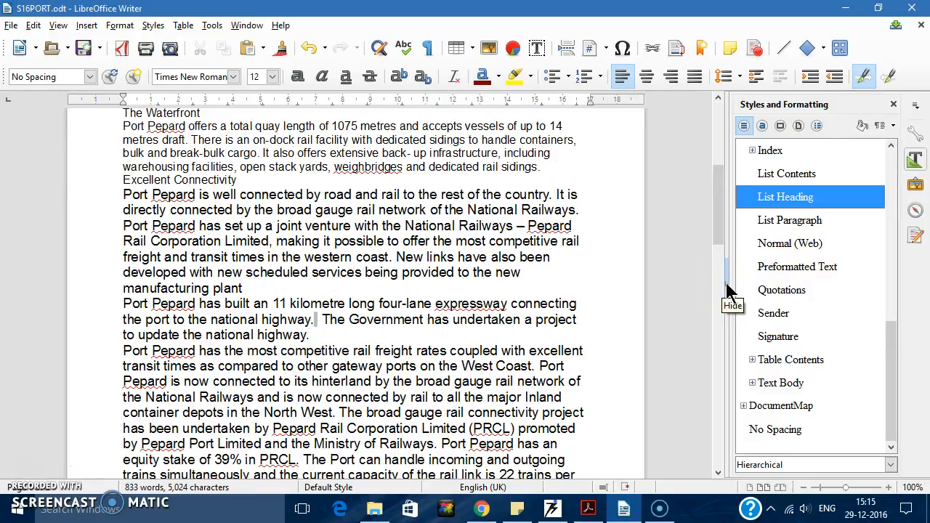
# - Create a new style named My Title, checking the Title style listed under task 4 in the PDF
pyautogui.click(153, 26)
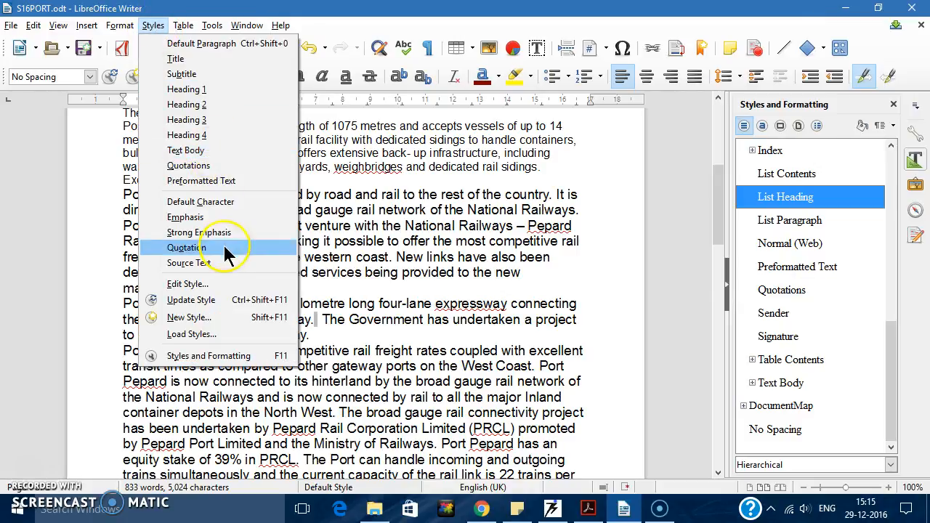
pyautogui.click(185, 317)
pyautogui.click(394, 197)
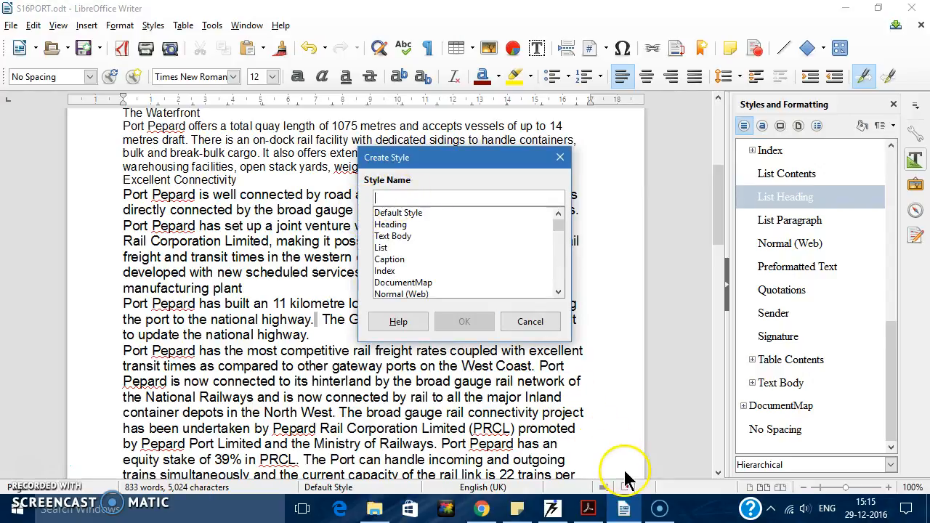
pyautogui.click(590, 510)
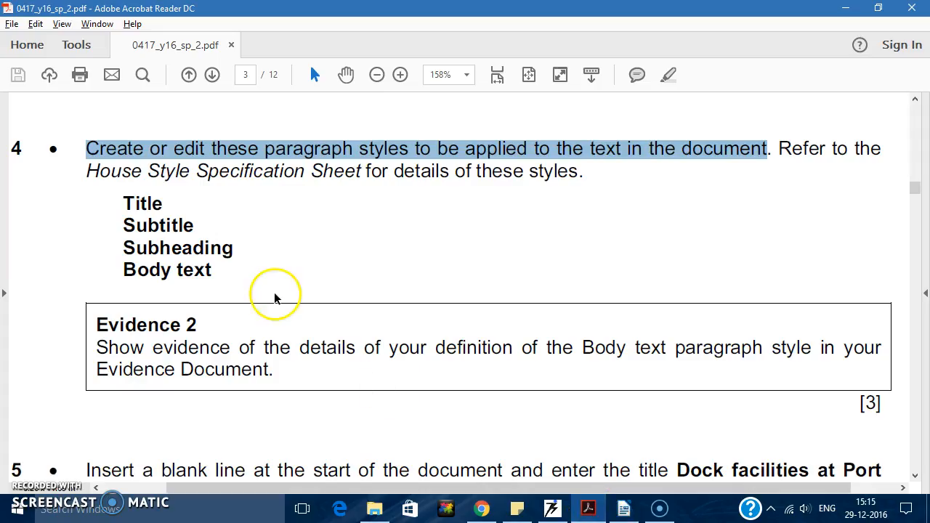
pyautogui.doubleClick(131, 204)
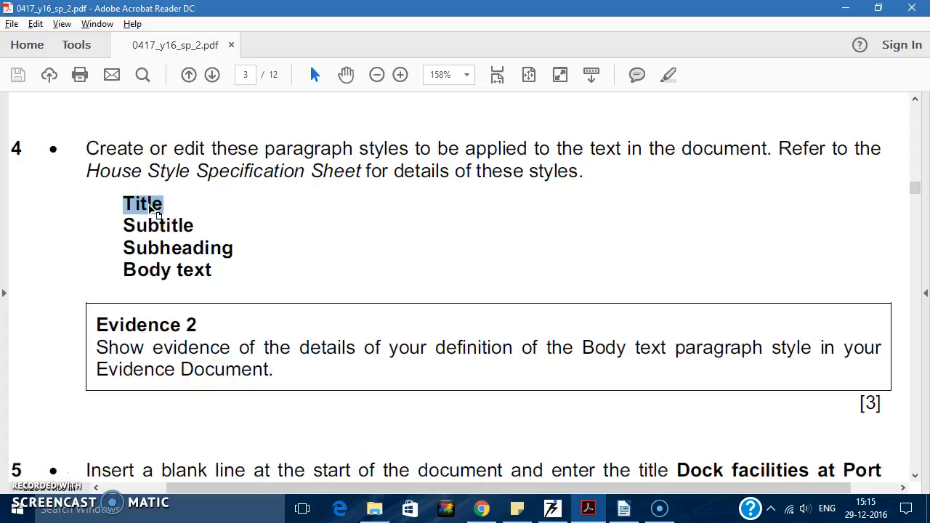
pyautogui.hotkey('alt', 'Tab')
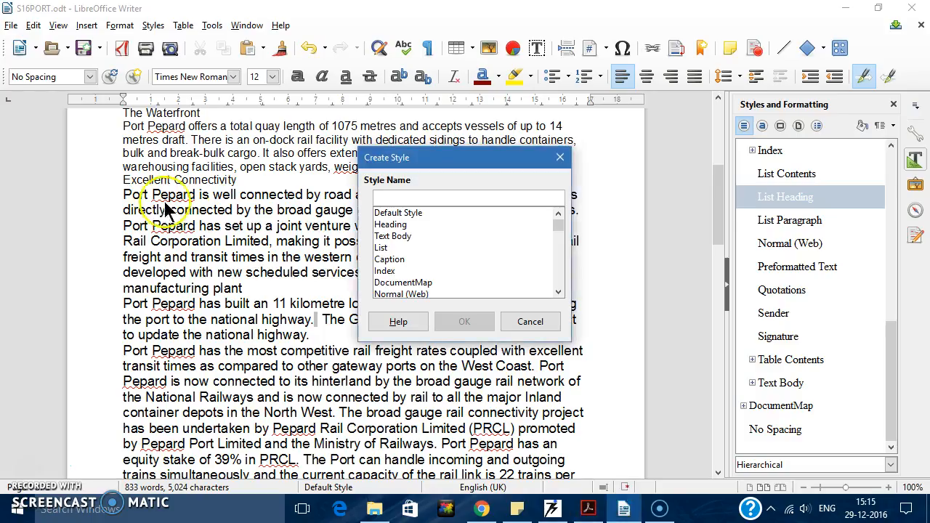
pyautogui.write('My')
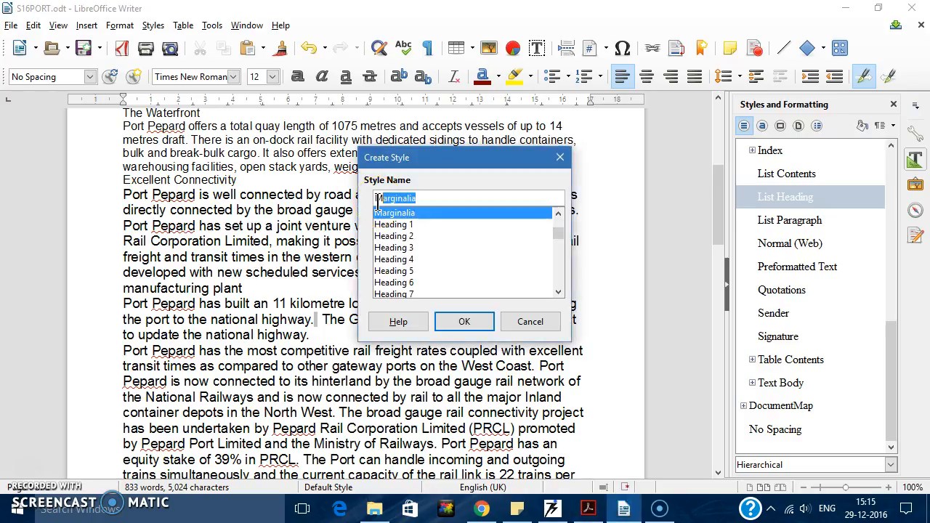
pyautogui.write(' Title')
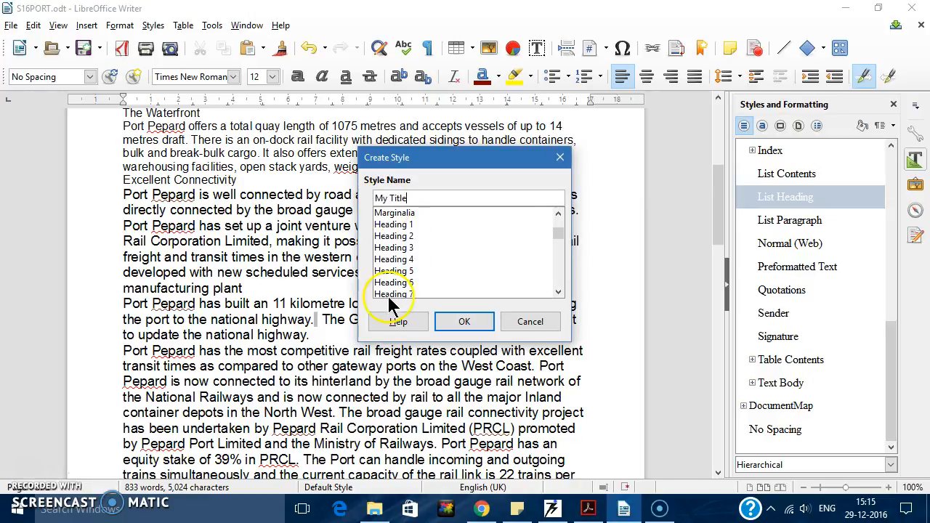
pyautogui.click(466, 319)
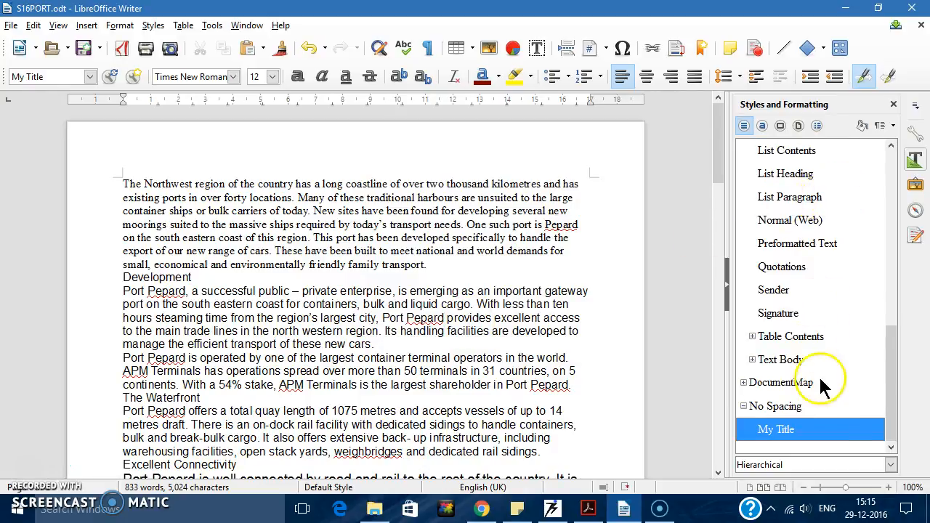
# - Open the My Title paragraph style for modification at its font settings
pyautogui.scroll(5, 835, 243)
pyautogui.scroll(1, 834, 243)
pyautogui.scroll(-6, 835, 244)
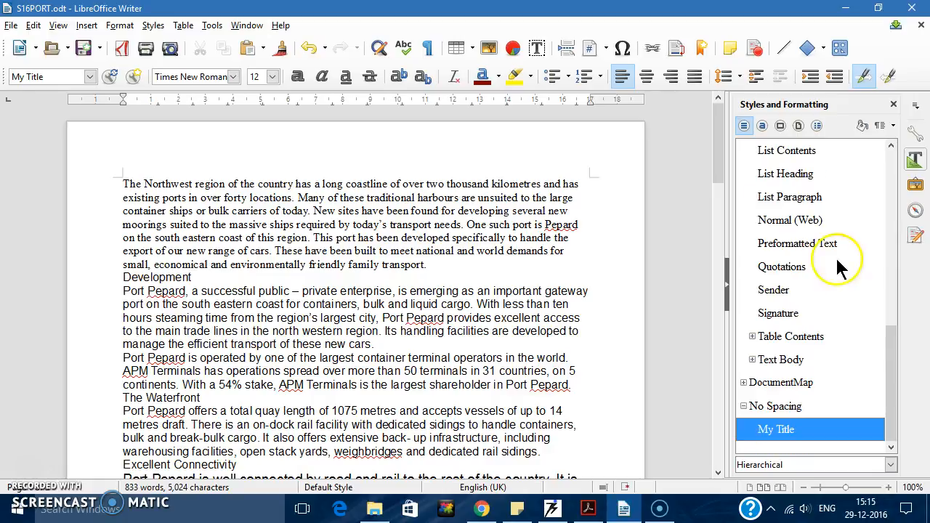
pyautogui.rightClick(783, 431)
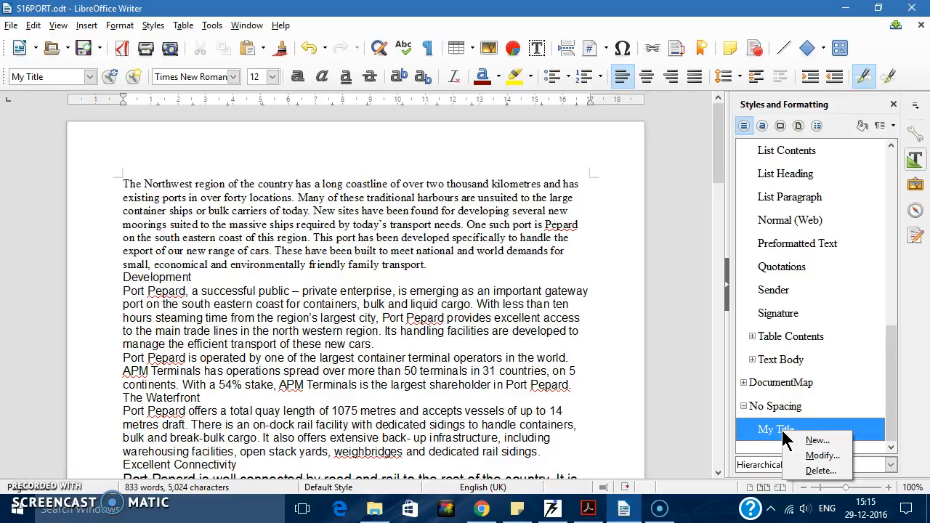
pyautogui.click(830, 455)
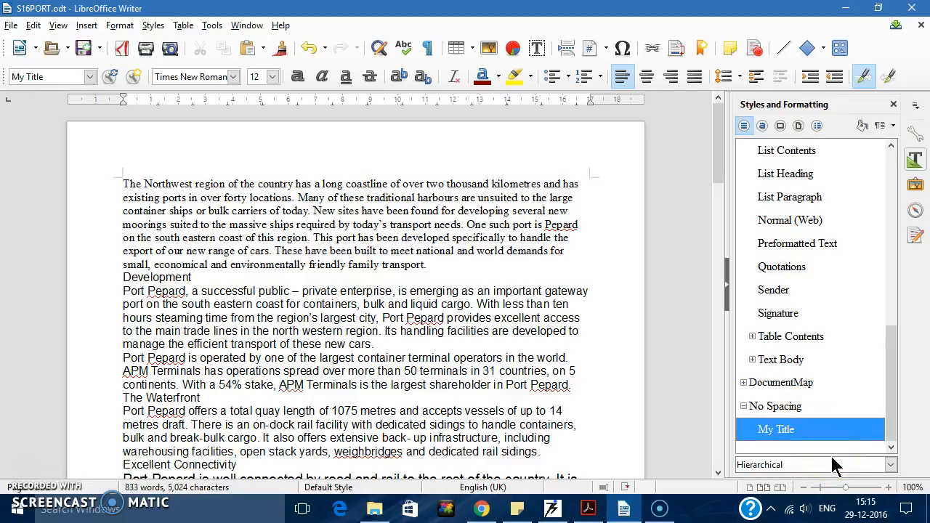
pyautogui.click(282, 169)
pyautogui.moveTo(332, 168); pyautogui.dragTo(255, 170)
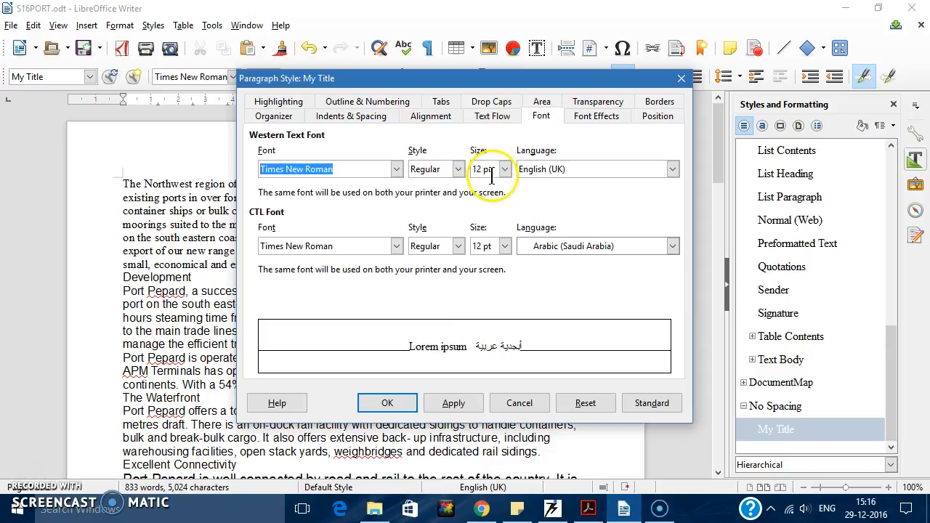
pyautogui.click(545, 401)
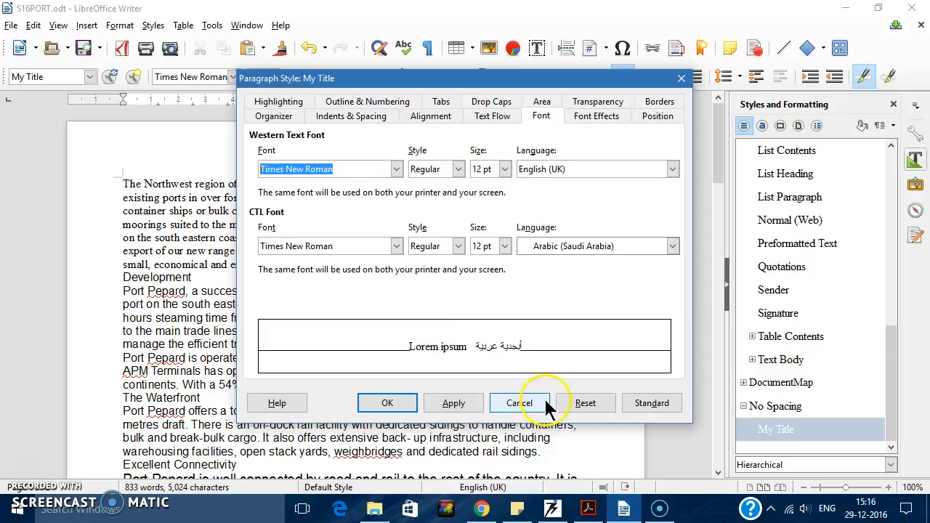
# - Switch to the PDF and read the House Style Specification Sheet for the Title style's font, size and alignment
pyautogui.click(589, 508)
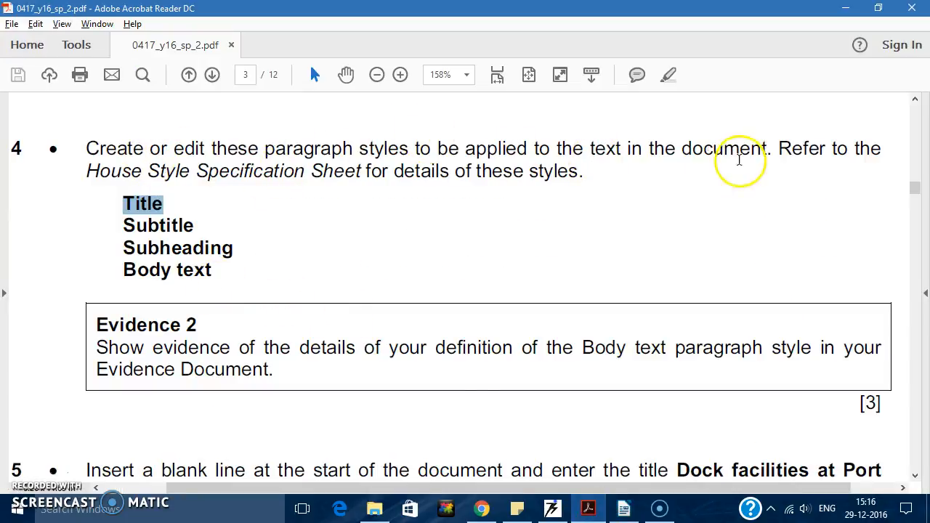
pyautogui.click(777, 157)
pyautogui.moveTo(776, 157); pyautogui.dragTo(808, 185)
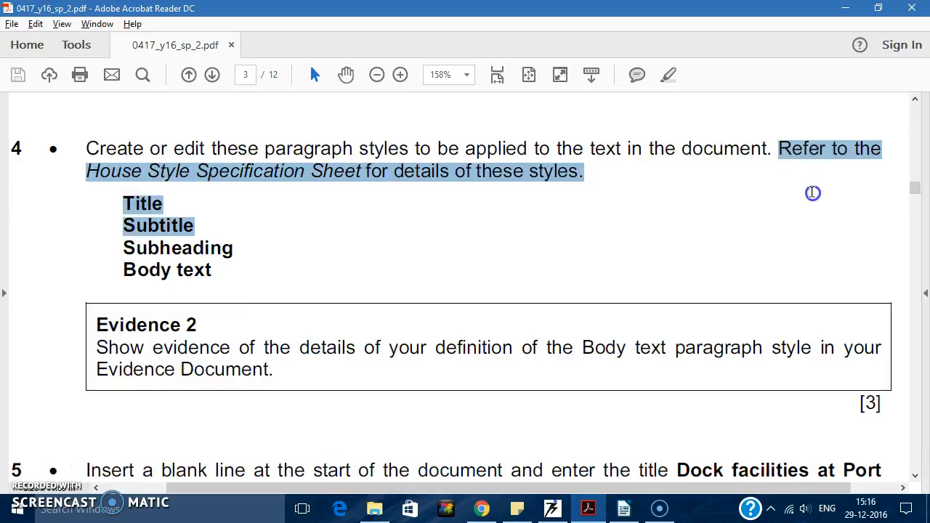
pyautogui.moveTo(109, 173); pyautogui.dragTo(333, 177)
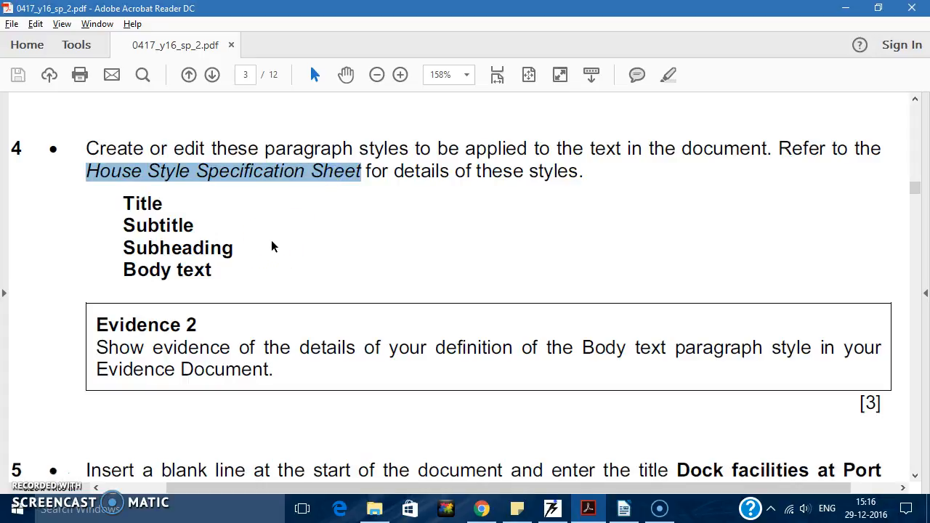
pyautogui.scroll(15, 272, 246)
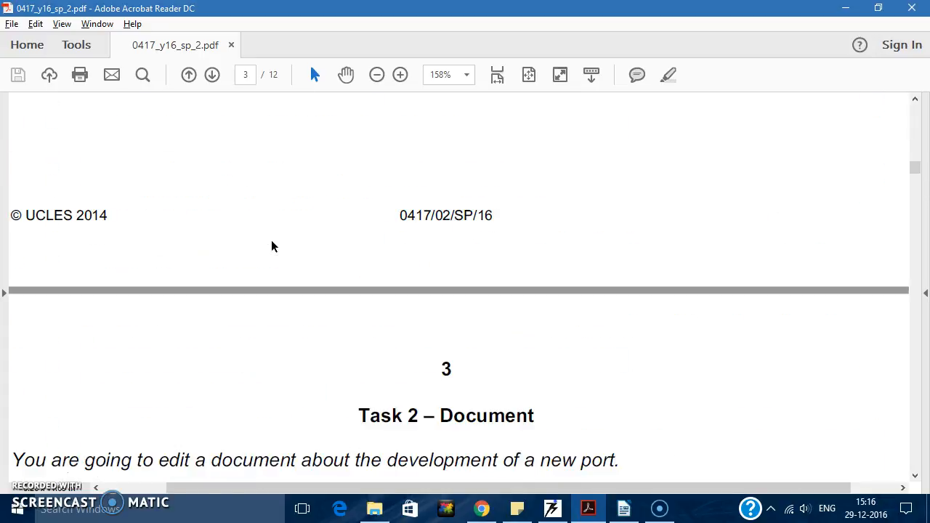
pyautogui.scroll(5, 272, 247)
pyautogui.scroll(10, 273, 247)
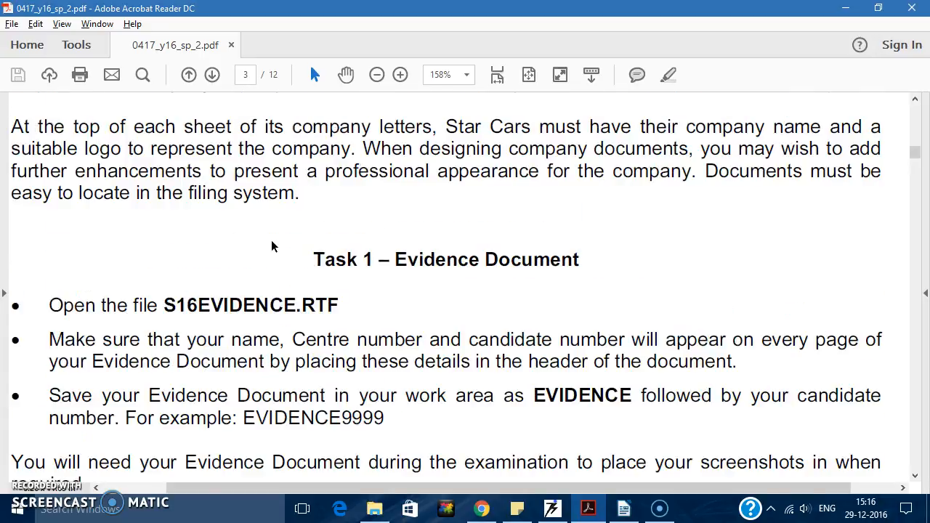
pyautogui.scroll(3, 273, 247)
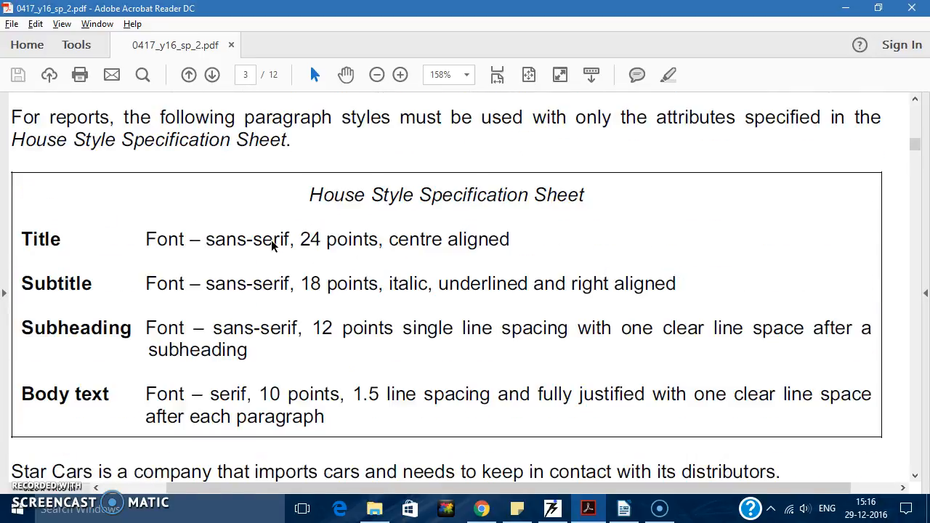
pyautogui.moveTo(309, 196); pyautogui.dragTo(591, 210)
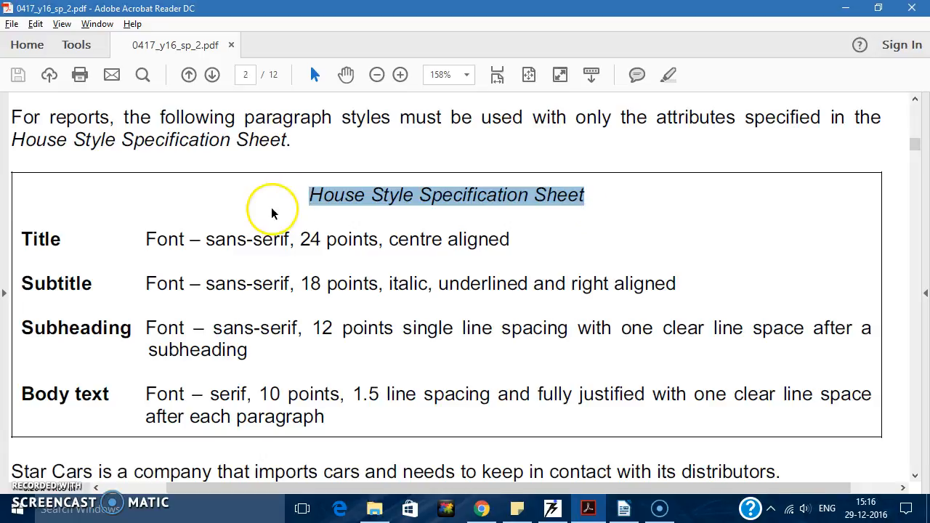
pyautogui.doubleClick(42, 239)
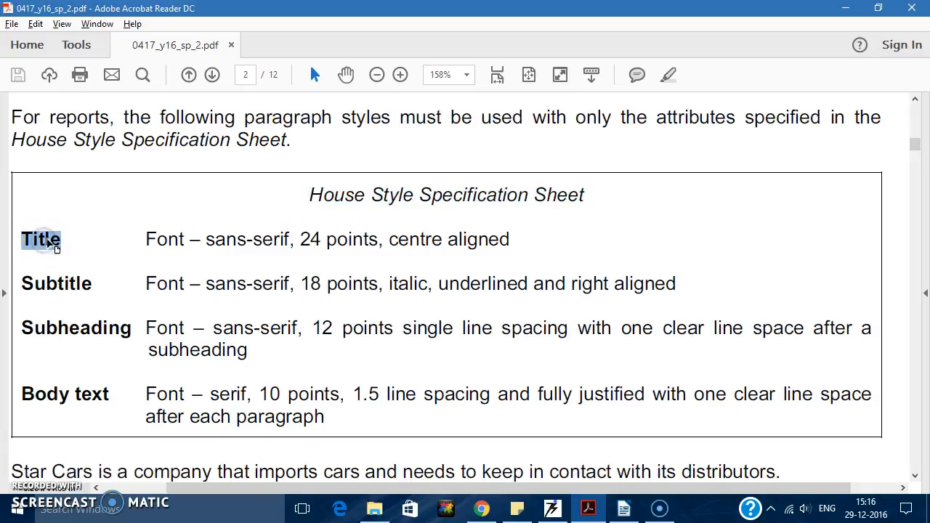
pyautogui.click(145, 241)
pyautogui.moveTo(146, 241); pyautogui.dragTo(514, 246)
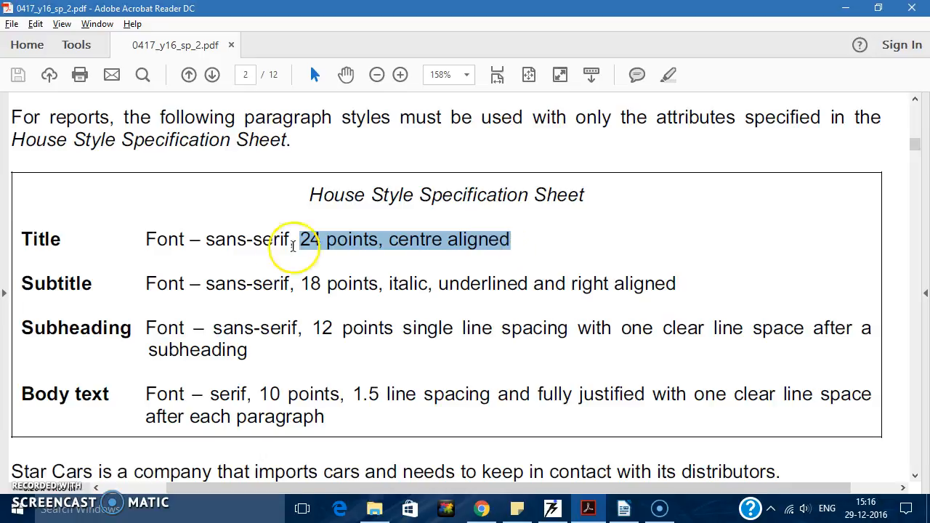
# - Switch to Chrome and examine the Webopedia sans serif page, enlarging it to compare the serif and sans serif letter samples and example fonts
pyautogui.doubleClick(264, 244)
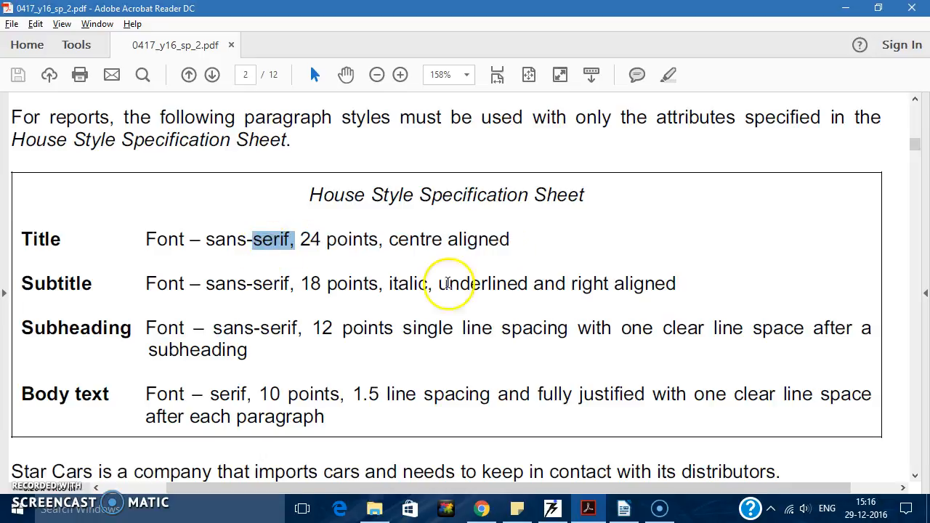
pyautogui.click(483, 511)
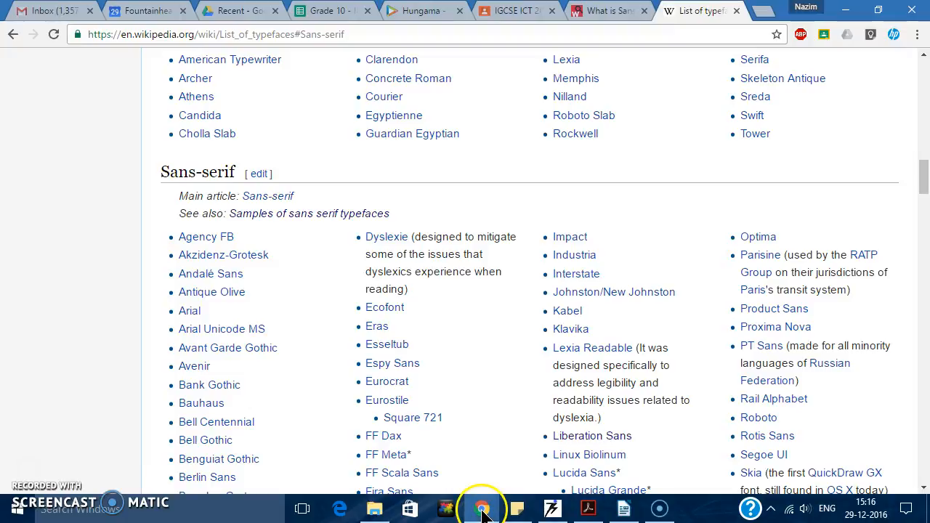
pyautogui.click(607, 10)
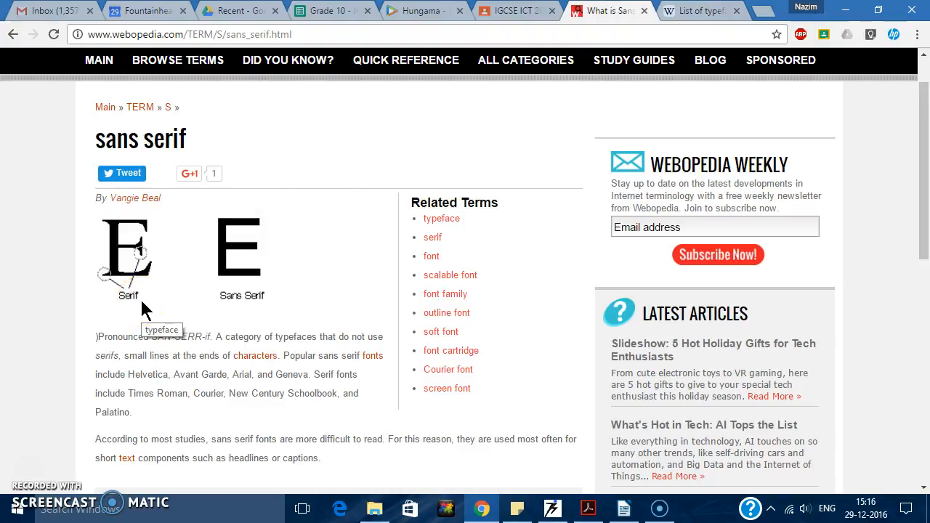
pyautogui.hotkey('ctrl', '+')
pyautogui.hotkey('ctrl', '+')
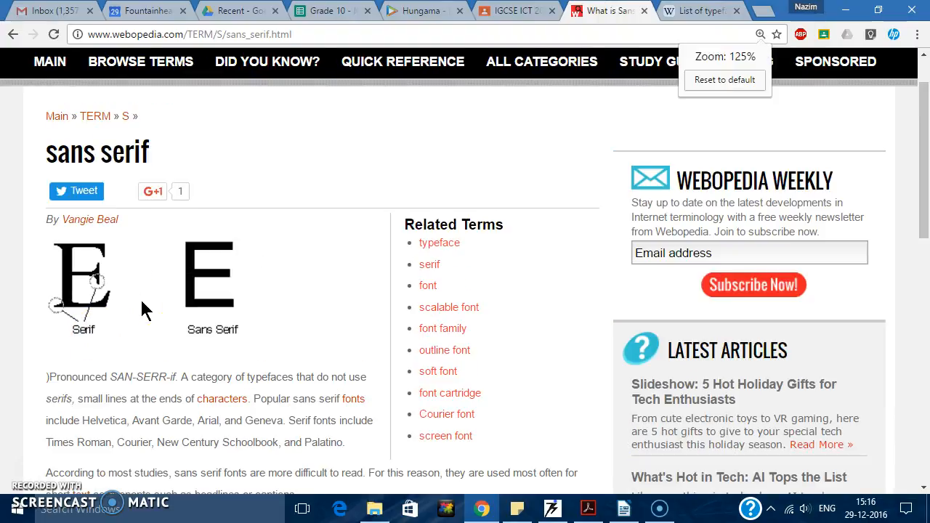
pyautogui.hotkey('ctrl', '+')
pyautogui.click(58, 413)
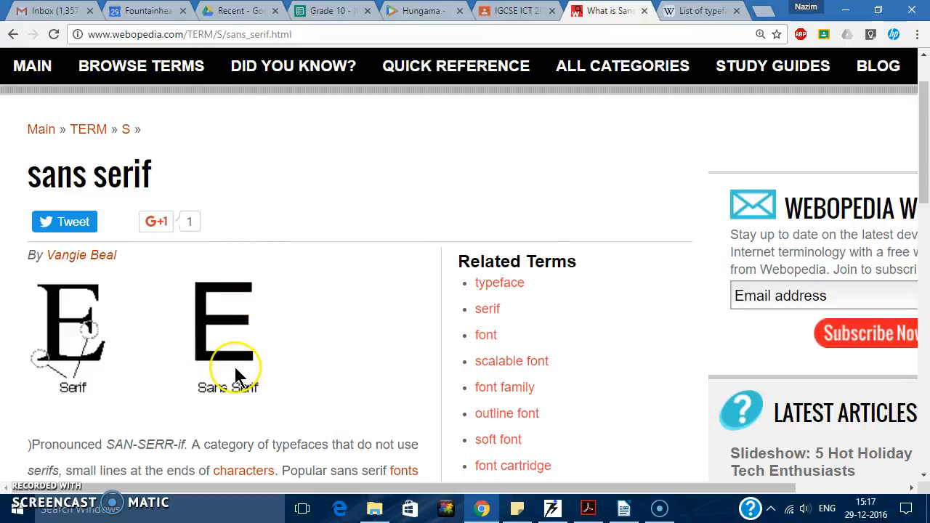
pyautogui.scroll(-3, 234, 369)
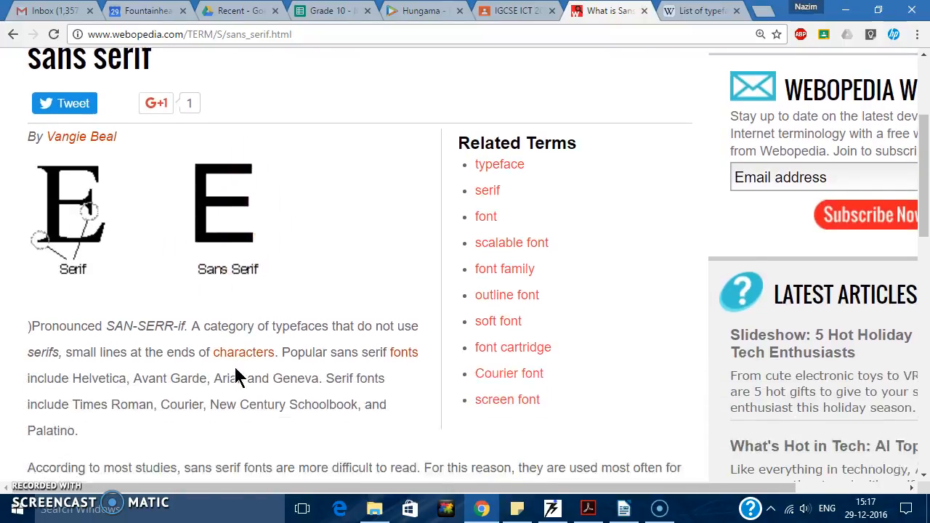
pyautogui.scroll(-2, 235, 377)
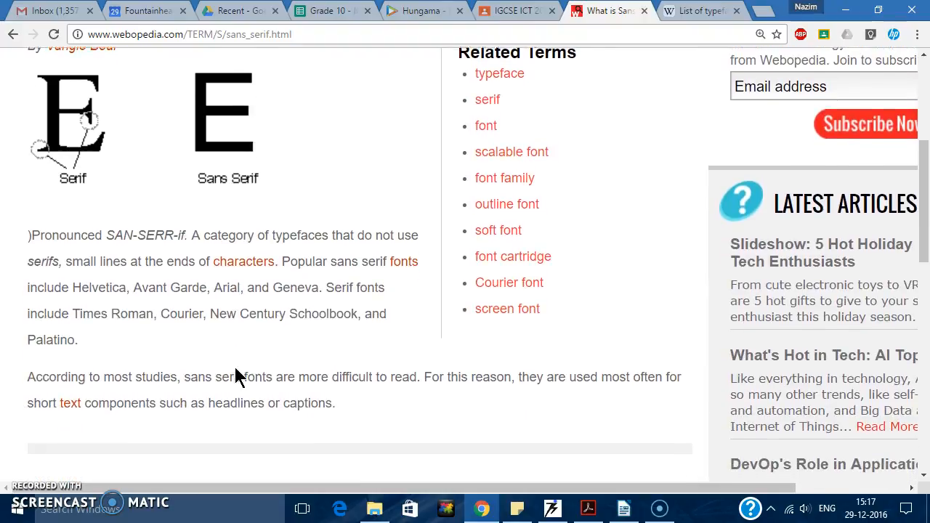
pyautogui.scroll(-3, 240, 376)
pyautogui.scroll(3, 236, 374)
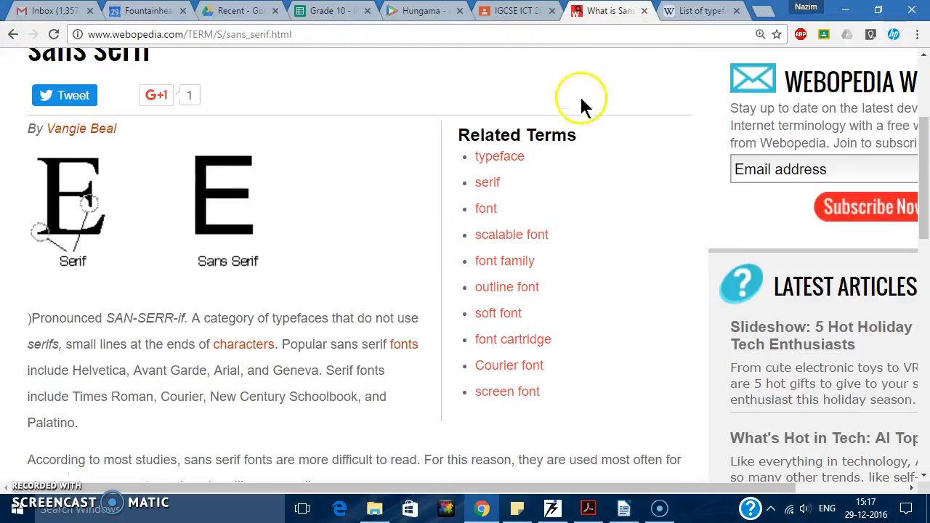
# - Look through the Sans-serif section of Wikipedia's List of typefaces for fonts that suit the Title style
pyautogui.click(695, 14)
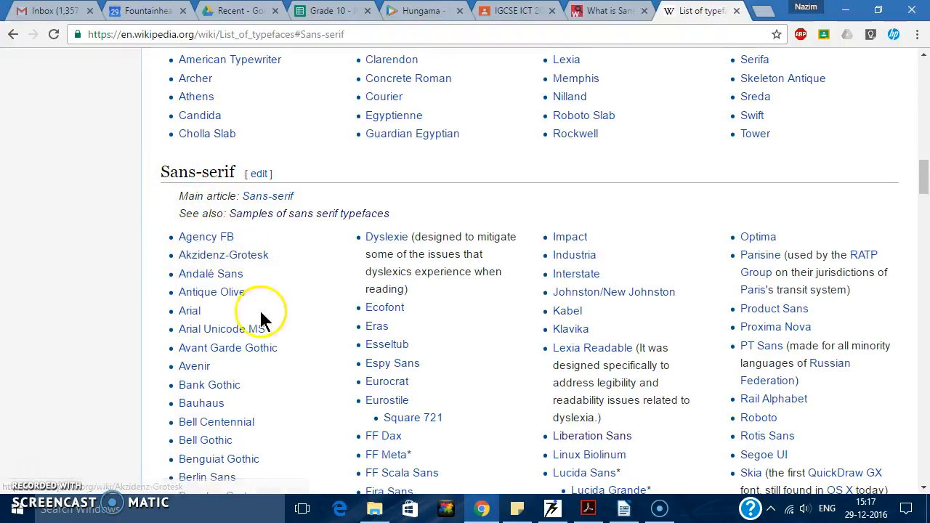
pyautogui.scroll(-1, 273, 327)
pyautogui.scroll(-3, 278, 336)
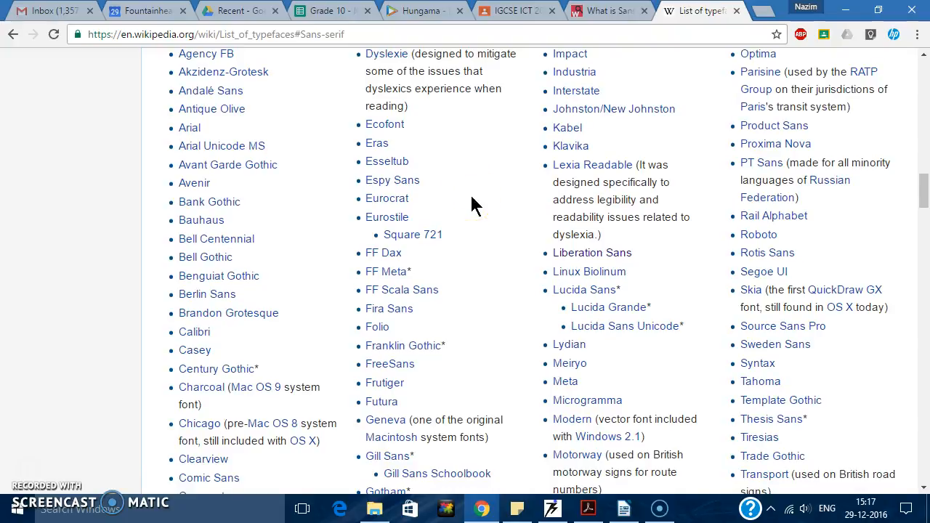
pyautogui.scroll(-1, 469, 192)
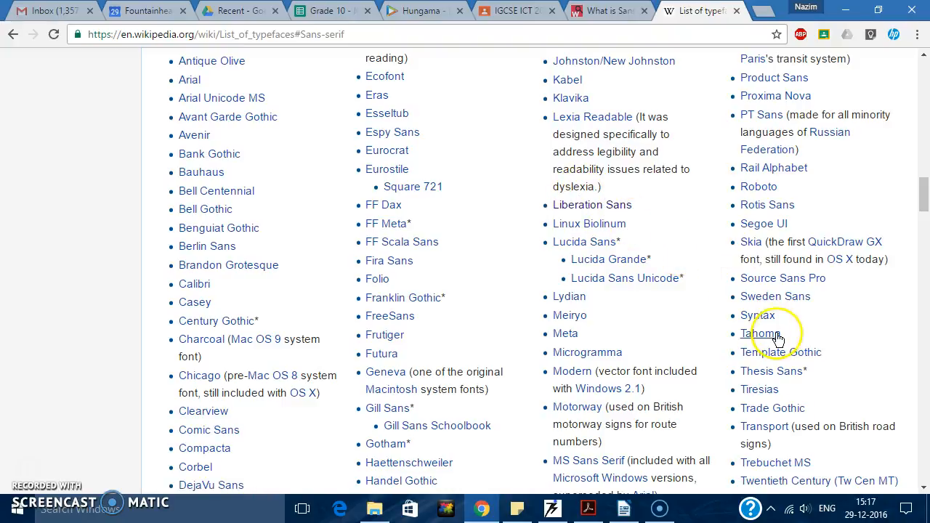
pyautogui.scroll(-2, 816, 325)
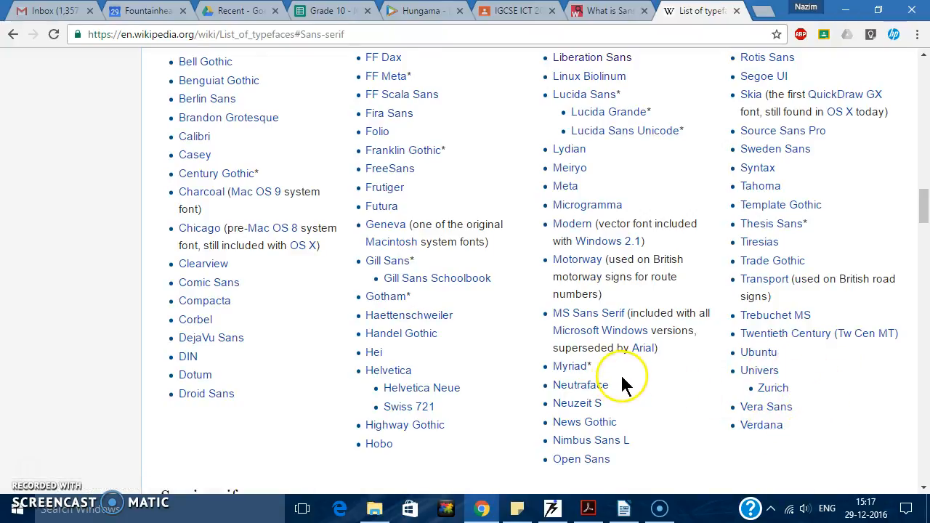
pyautogui.scroll(2, 622, 380)
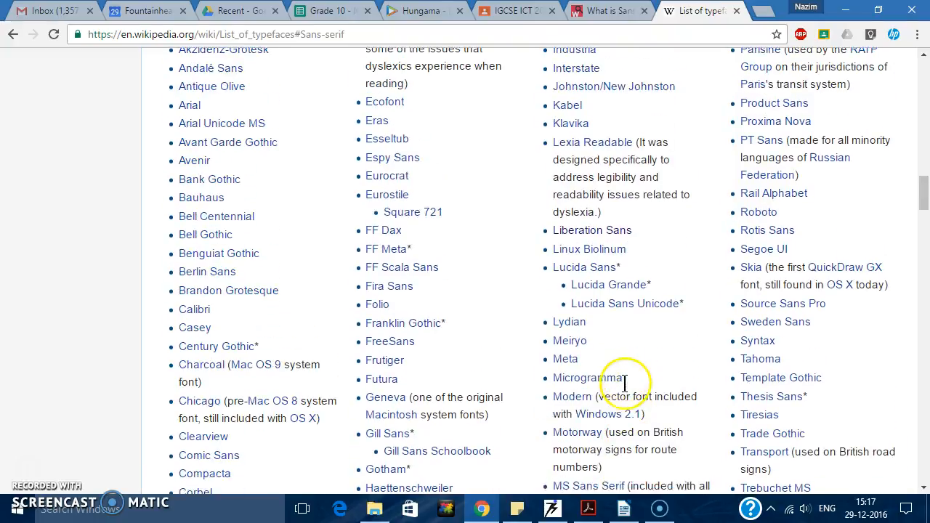
pyautogui.scroll(2, 624, 381)
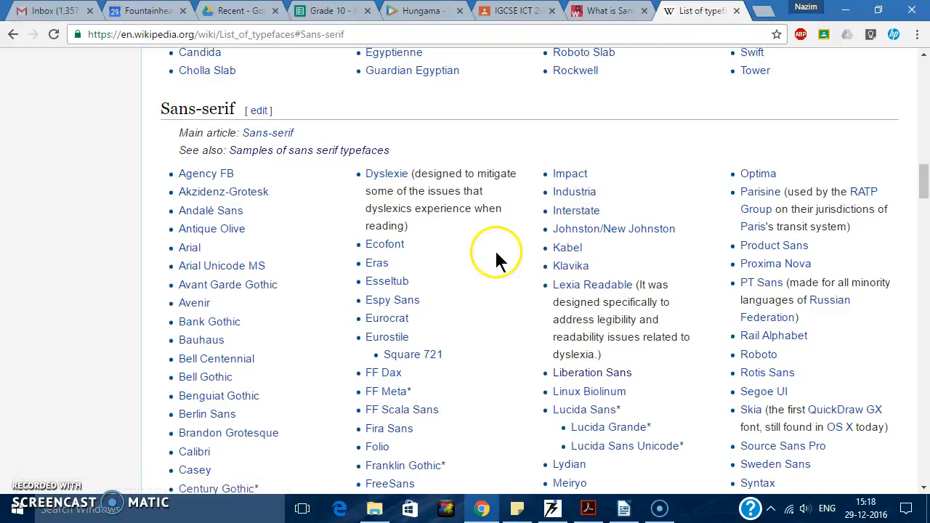
# - Recheck the Webopedia letter samples and compare them with the font preview of the My Title style in LibreOffice Writer
pyautogui.click(603, 11)
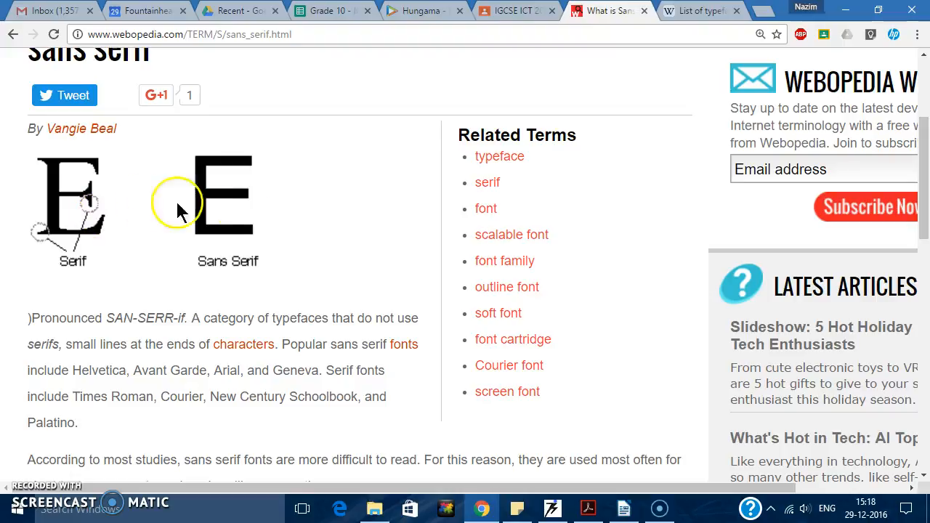
pyautogui.click(624, 509)
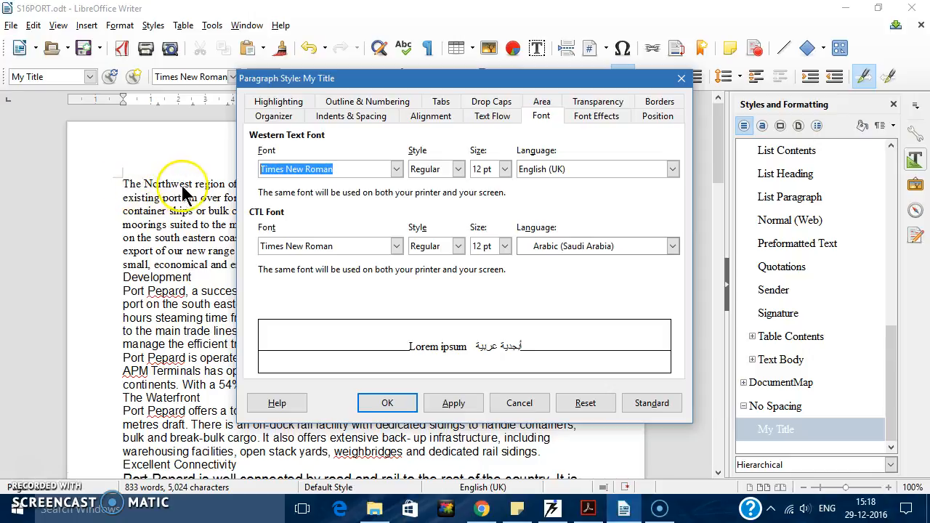
pyautogui.click(423, 348)
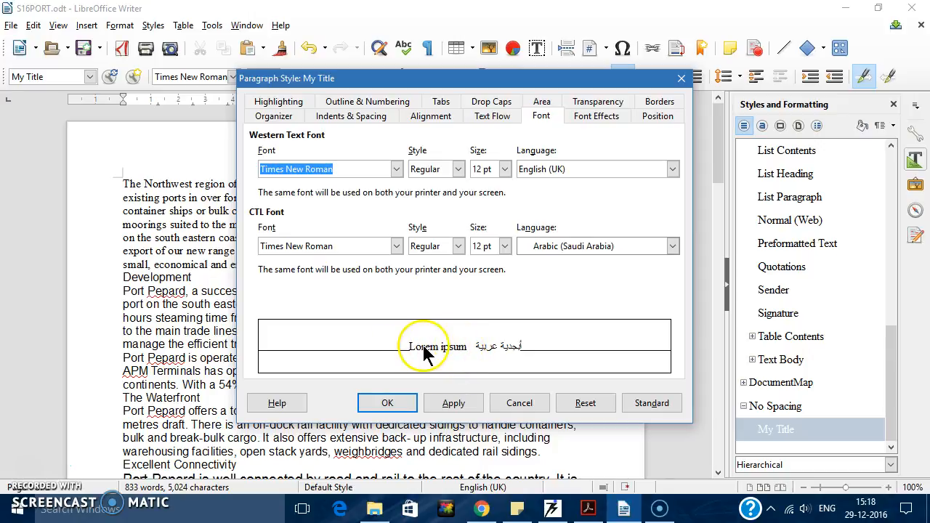
# - Reread the Title line's font, size and alignment in the PDF's House Style Specification Sheet and return to Writer
pyautogui.click(588, 508)
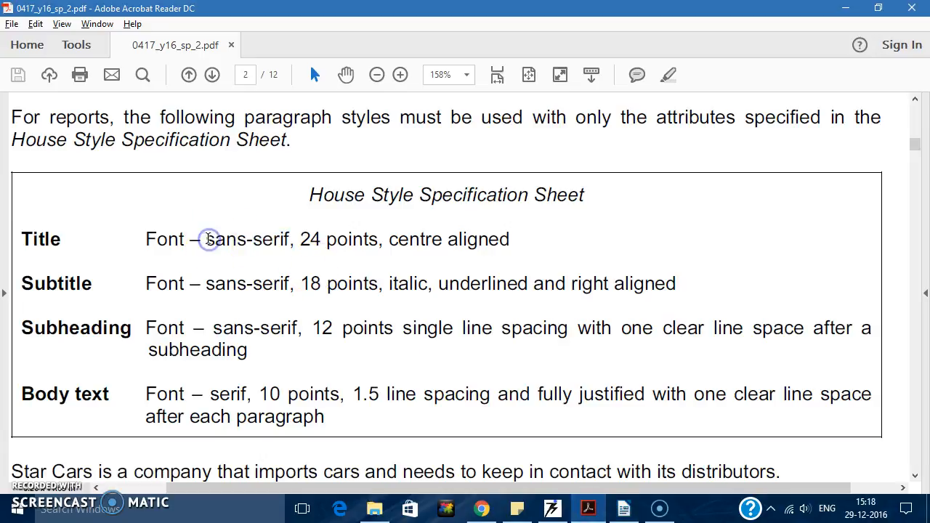
pyautogui.doubleClick(208, 241)
pyautogui.moveTo(290, 239); pyautogui.dragTo(205, 248)
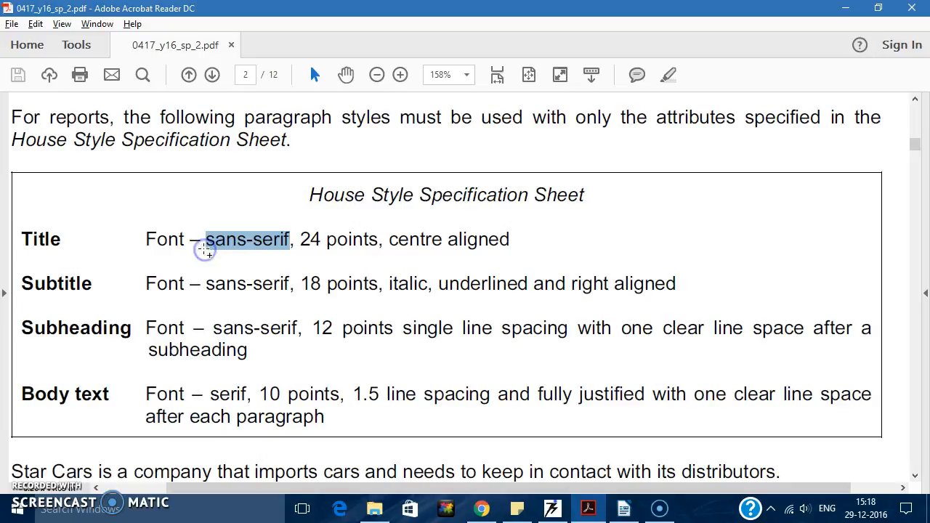
pyautogui.click(304, 240)
pyautogui.moveTo(303, 240); pyautogui.dragTo(503, 233)
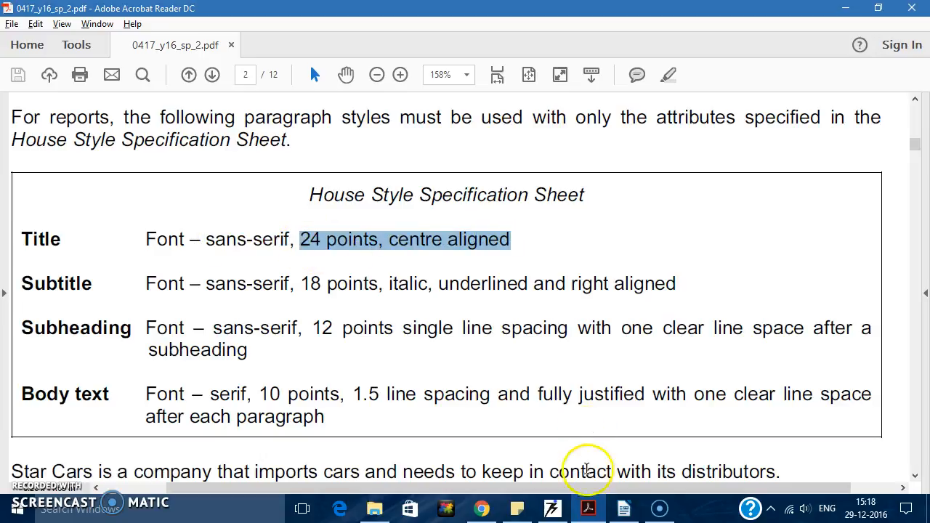
pyautogui.click(623, 510)
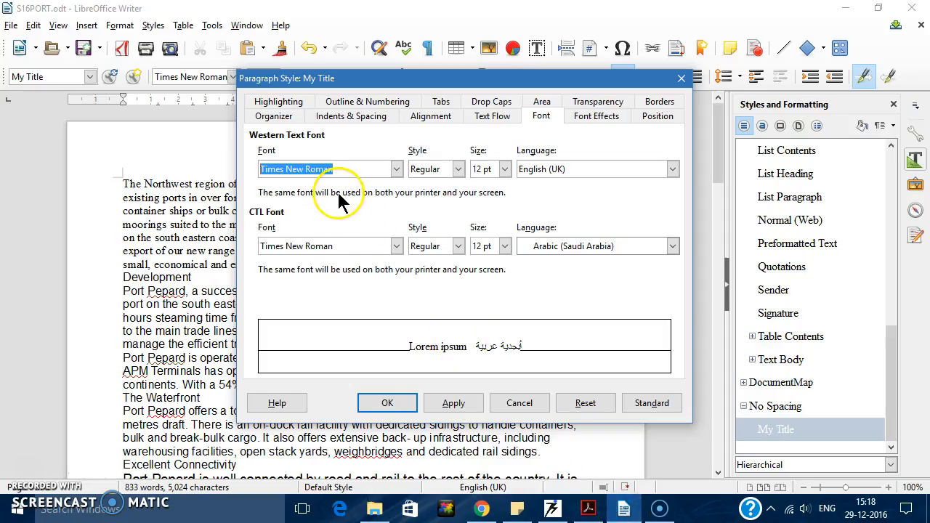
# - Try Tahoma and Tempus Sans ITC as the Western text font of the My Title style, checking each in the preview
pyautogui.click(397, 169)
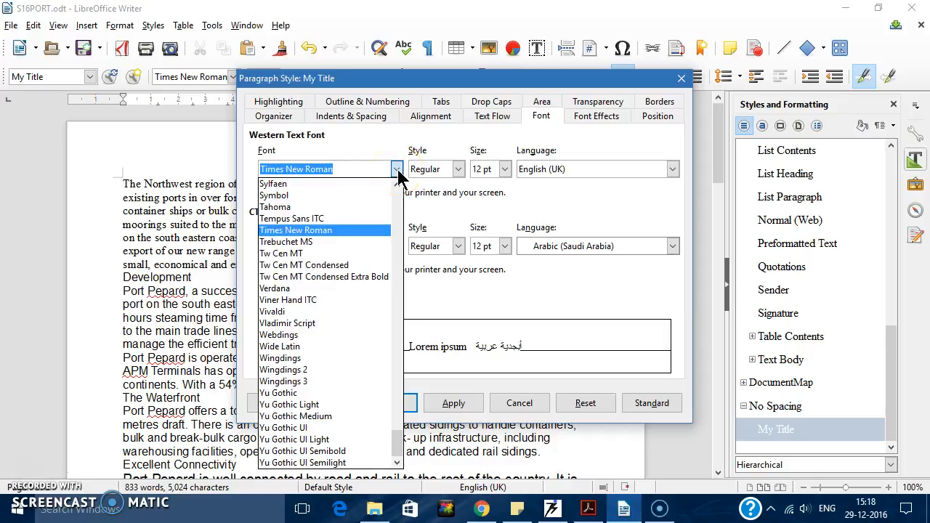
pyautogui.click(366, 184)
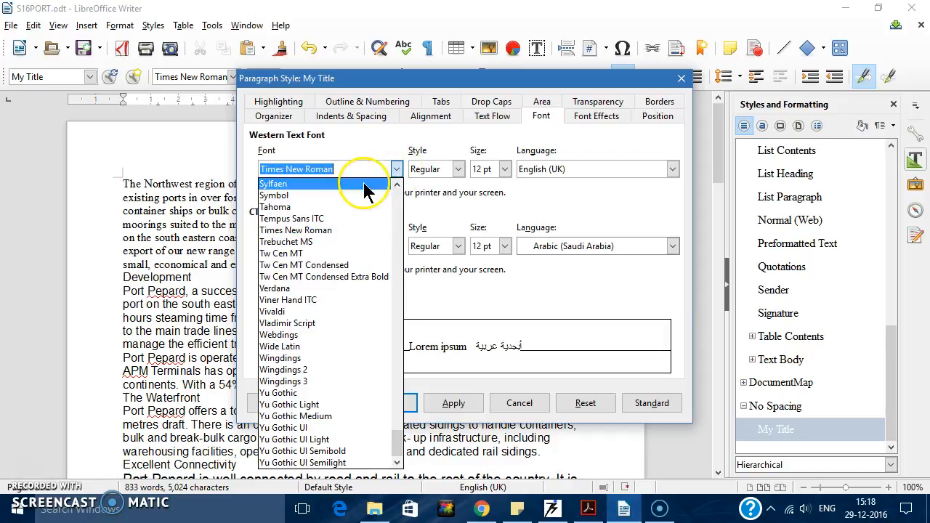
pyautogui.click(291, 207)
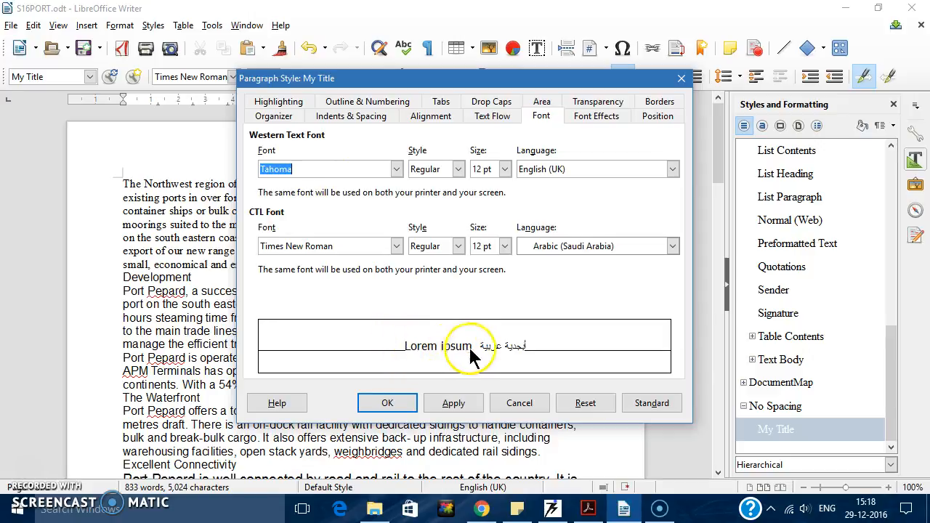
pyautogui.click(396, 169)
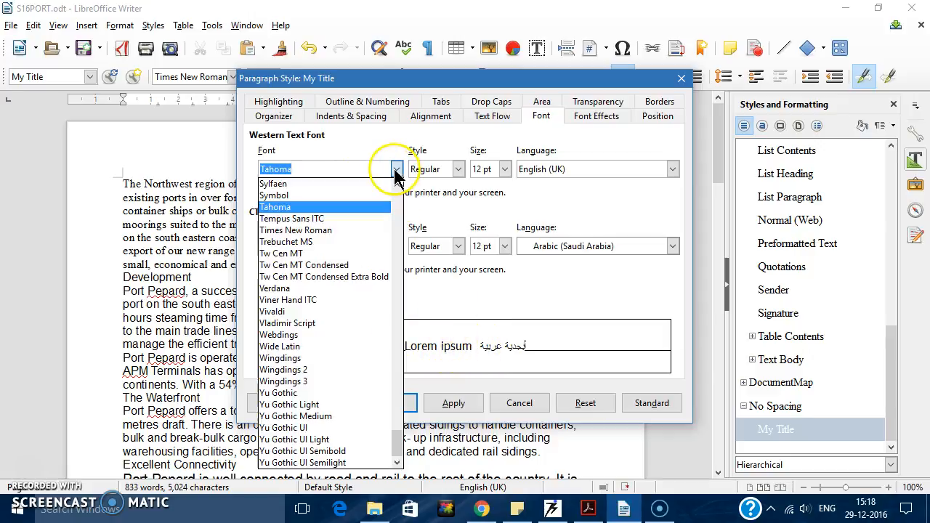
pyautogui.click(334, 218)
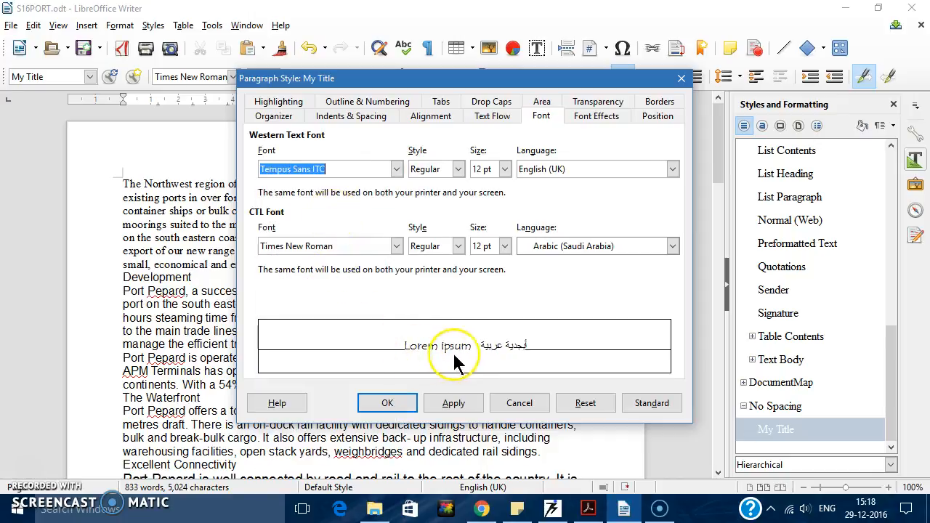
# - Set the Western text font of the My Title style to Liberation Sans at 24 pt
pyautogui.click(396, 170)
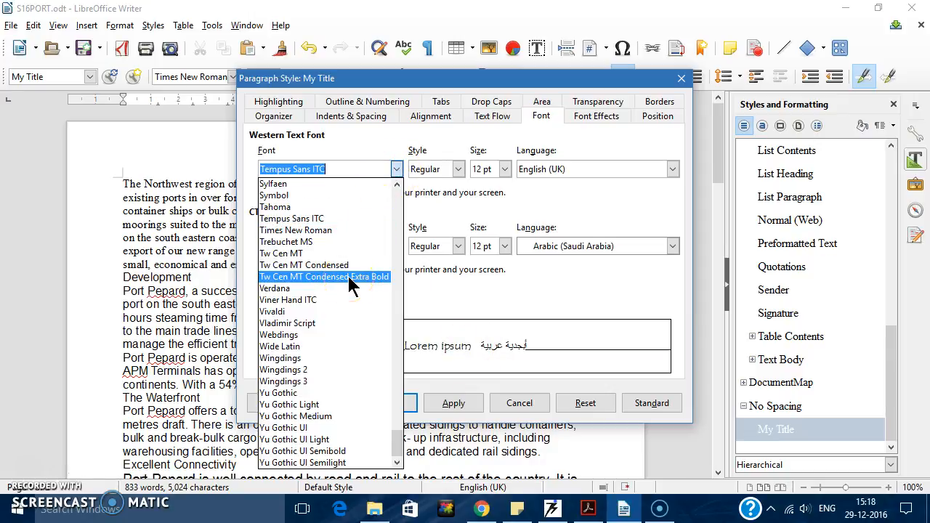
pyautogui.scroll(5, 349, 278)
pyautogui.scroll(7, 349, 285)
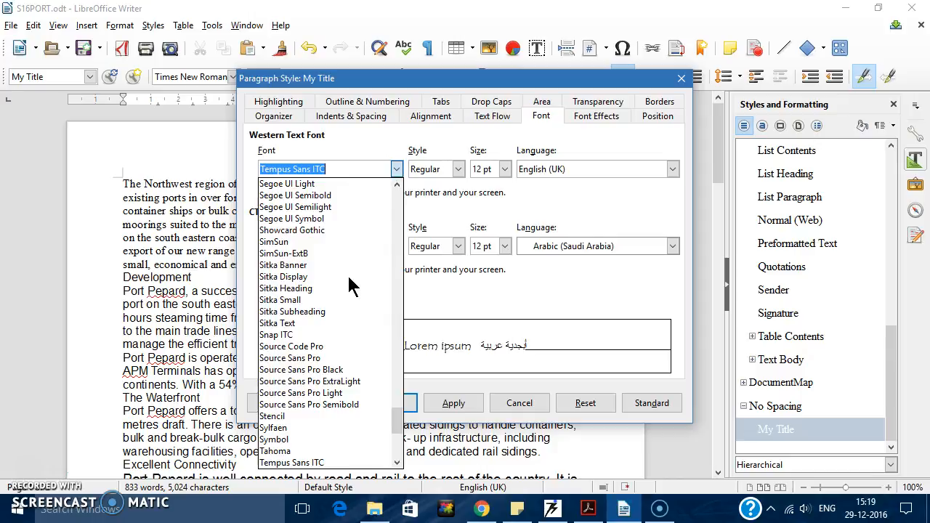
pyautogui.scroll(11, 349, 285)
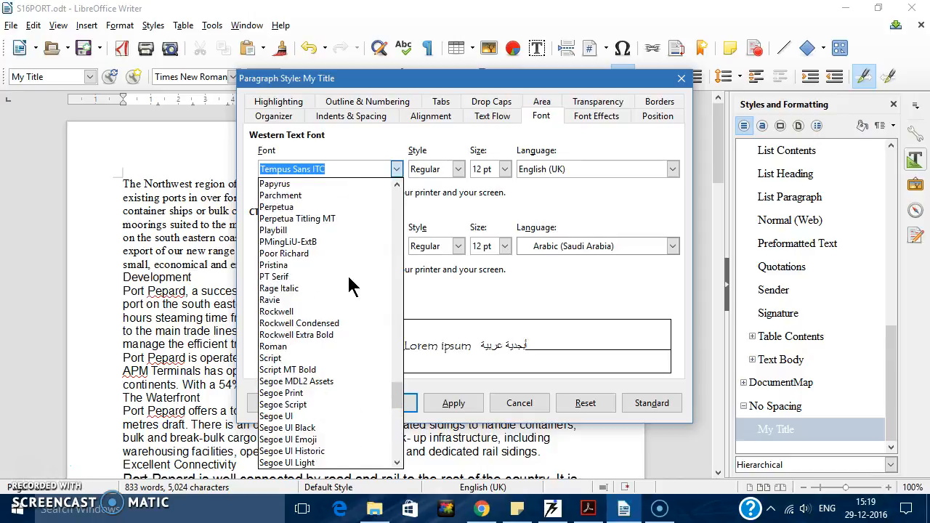
pyautogui.scroll(6, 349, 286)
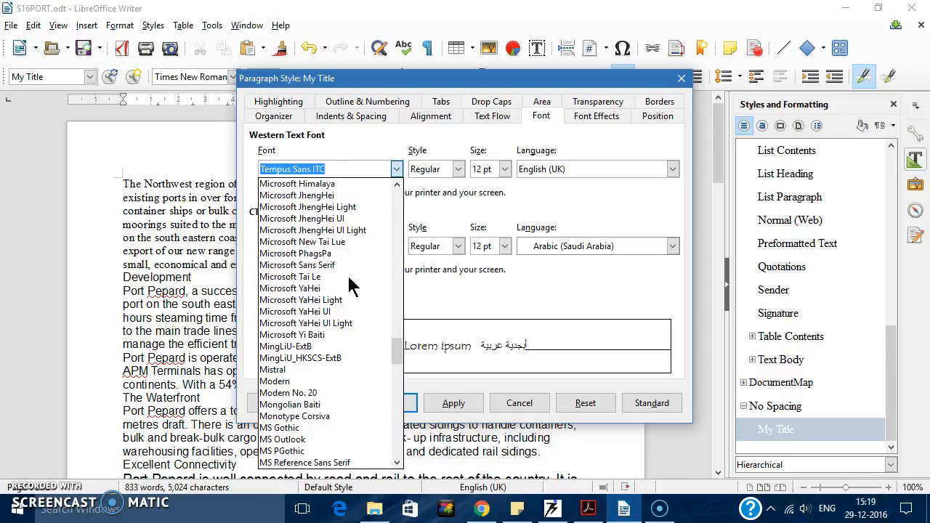
pyautogui.scroll(8, 349, 285)
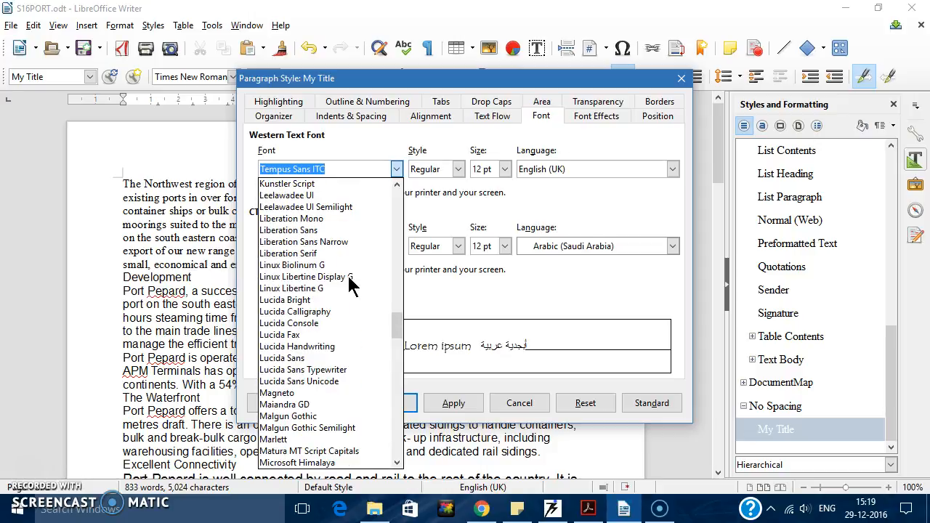
pyautogui.click(354, 231)
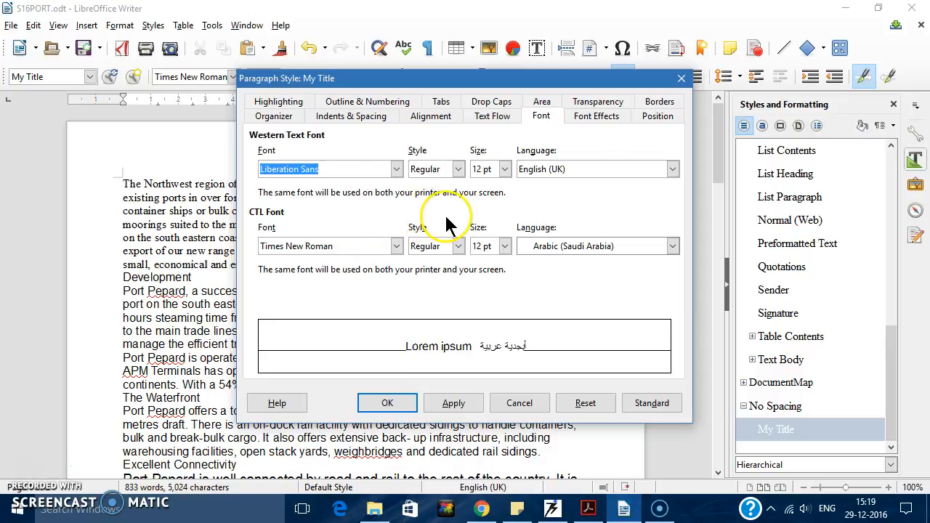
pyautogui.click(503, 168)
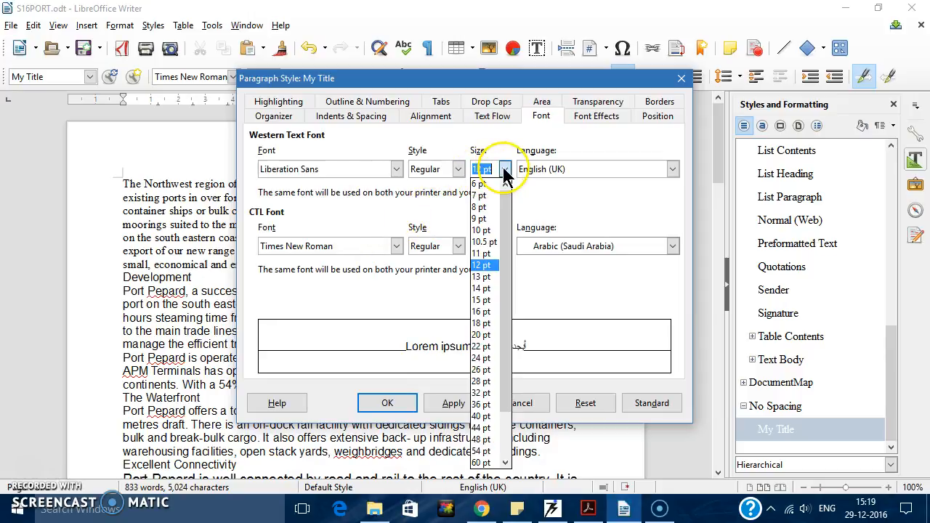
pyautogui.click(484, 358)
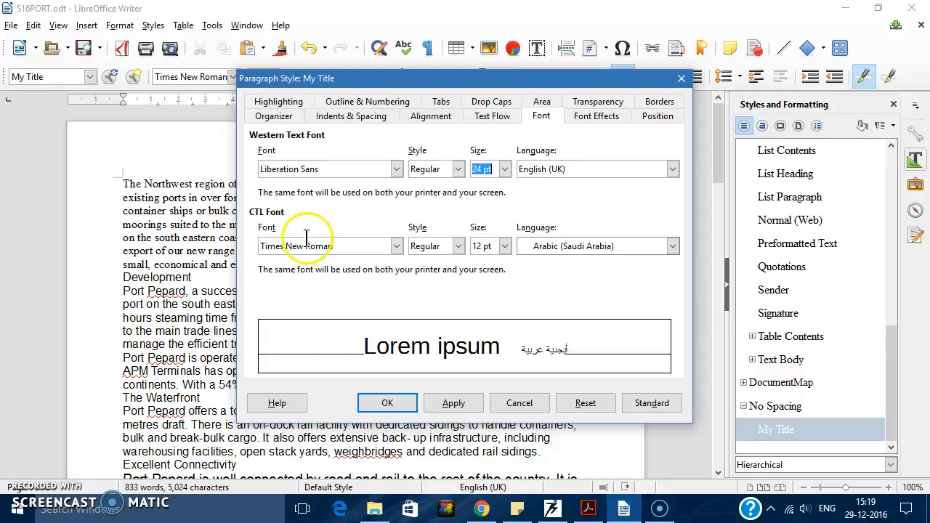
# - Set the My Title style's alignment to Center and apply the style changes
pyautogui.click(431, 118)
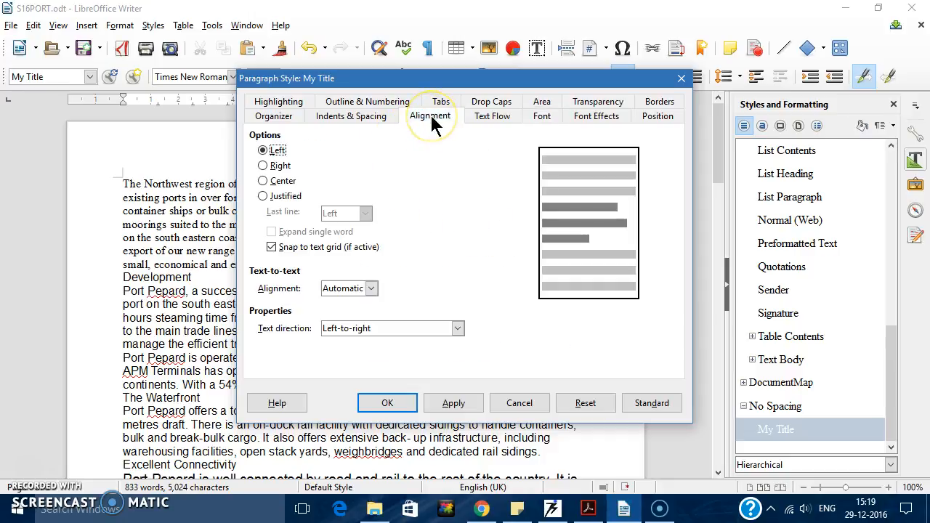
pyautogui.click(282, 181)
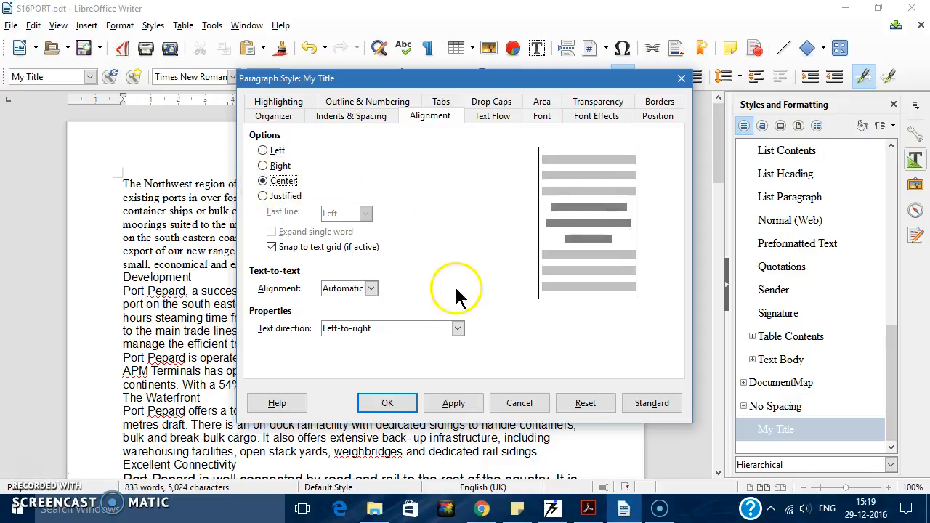
pyautogui.click(451, 403)
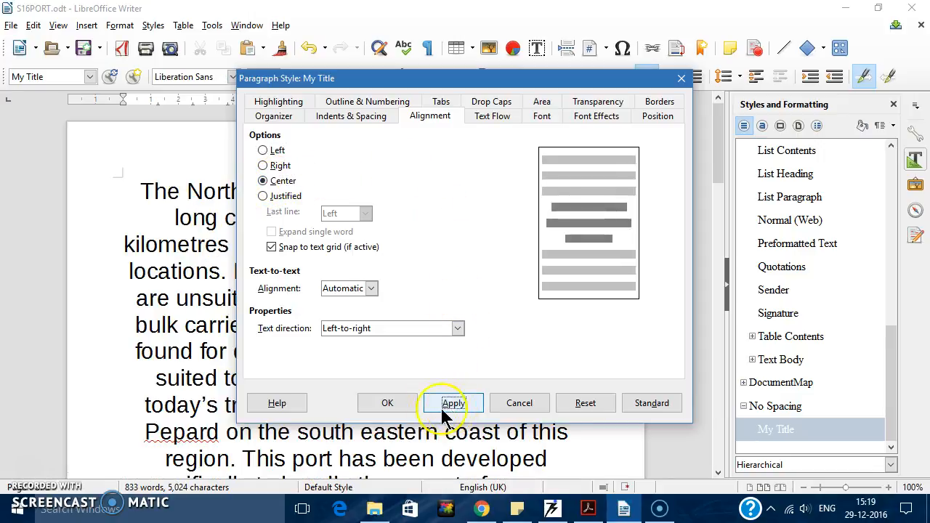
pyautogui.click(385, 397)
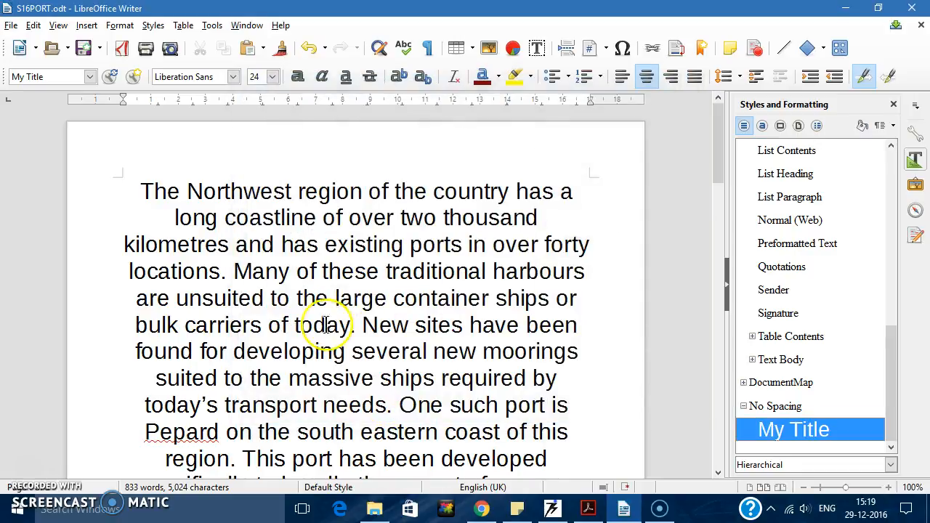
# - Select the whole document text and set its font to Liberation Sans
pyautogui.click(140, 199)
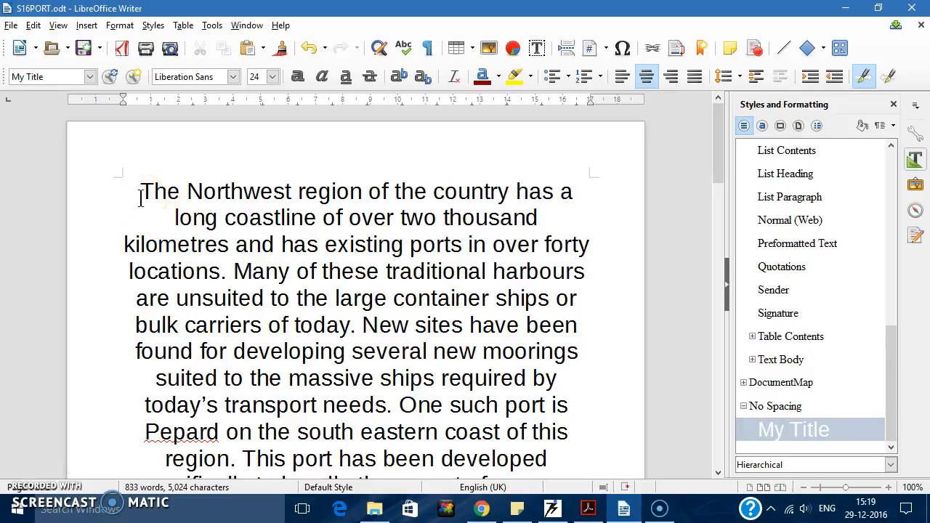
pyautogui.hotkey('ctrl', 'a')
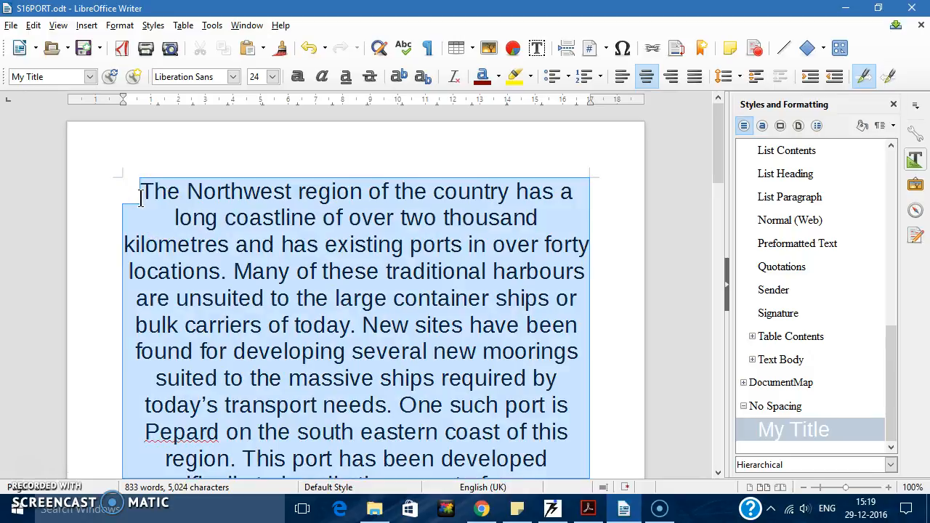
pyautogui.click(233, 77)
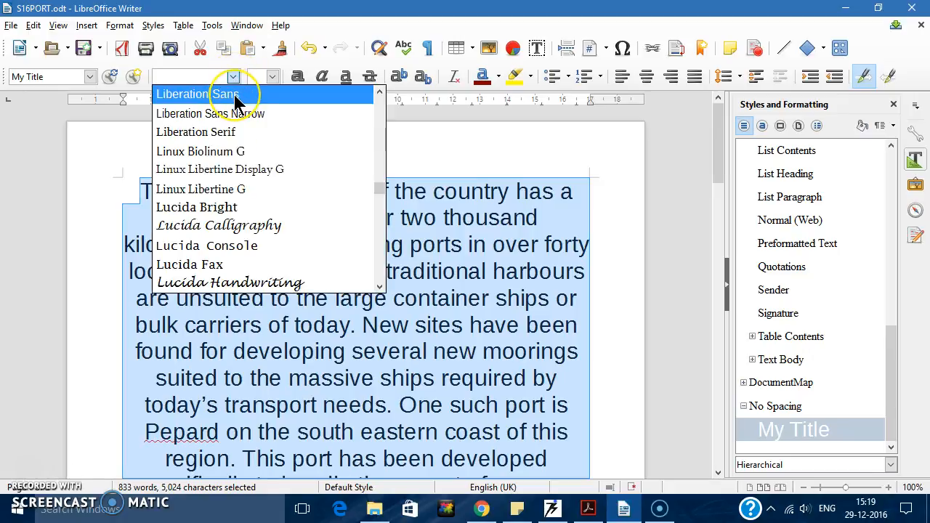
pyautogui.click(234, 95)
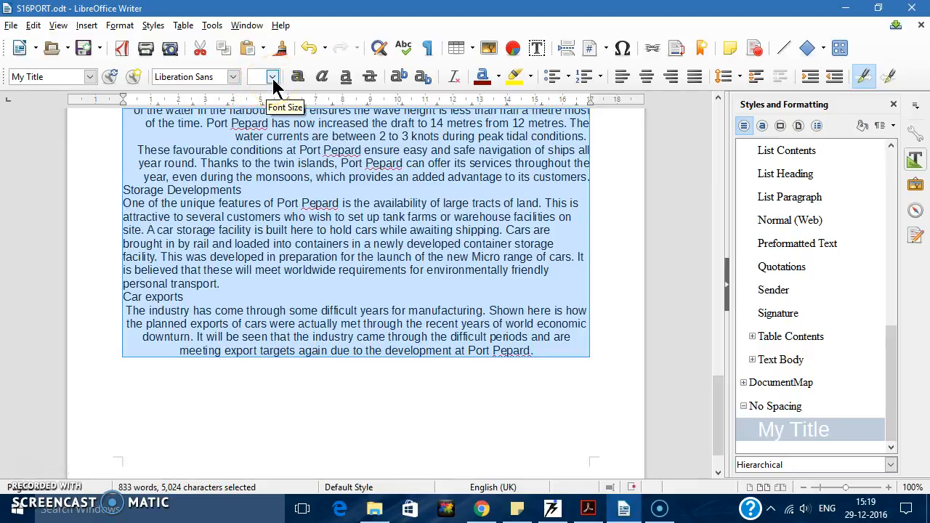
# - Set the opening paragraph's font size to 12 pt, then clear its formatting back to the Text Body style
pyautogui.scroll(15, 323, 210)
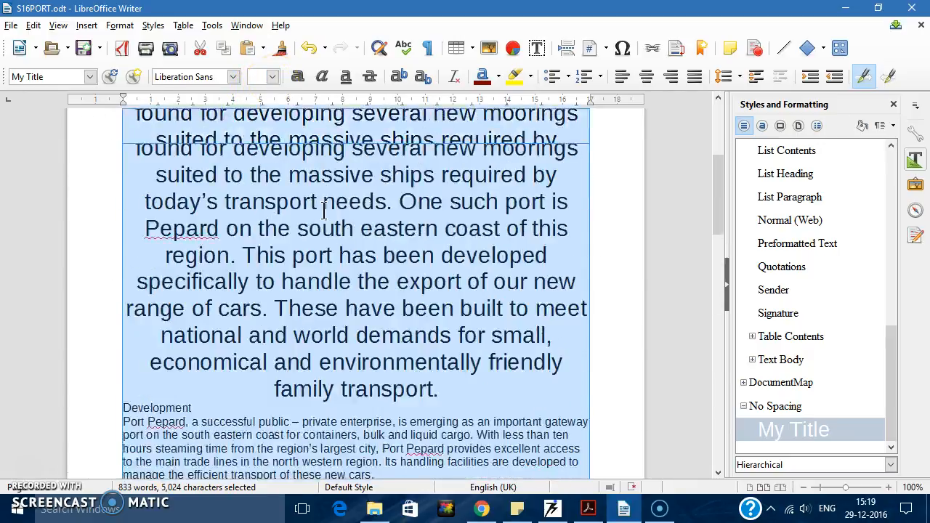
pyautogui.scroll(3, 323, 210)
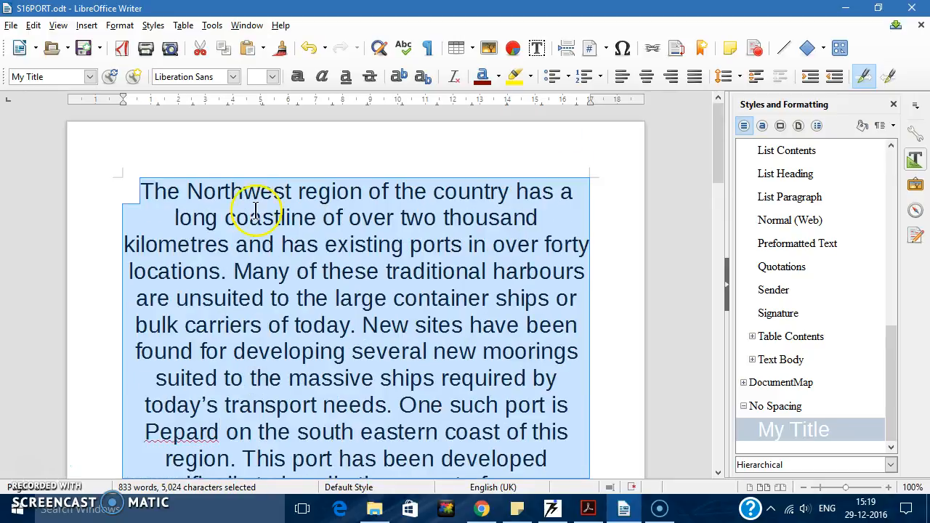
pyautogui.click(187, 191)
pyautogui.moveTo(141, 191); pyautogui.dragTo(449, 341)
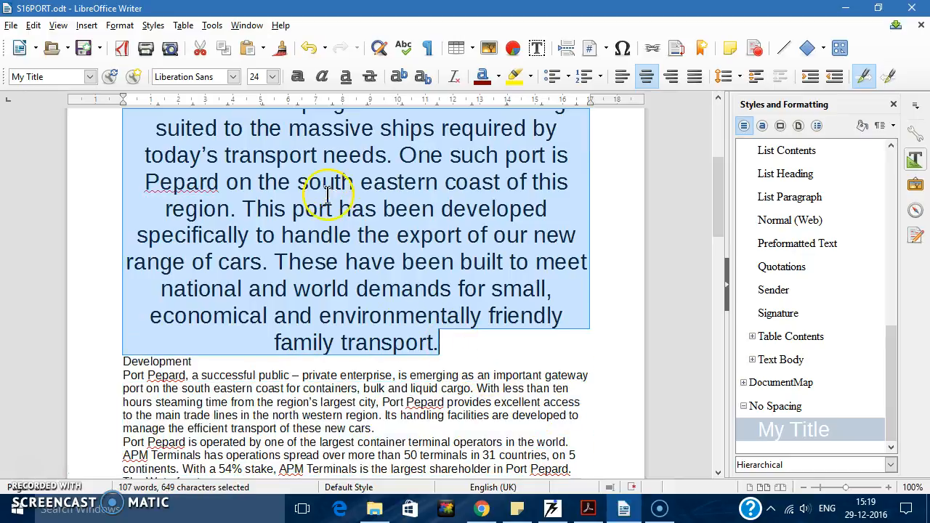
pyautogui.click(271, 77)
pyautogui.scroll(4, 266, 116)
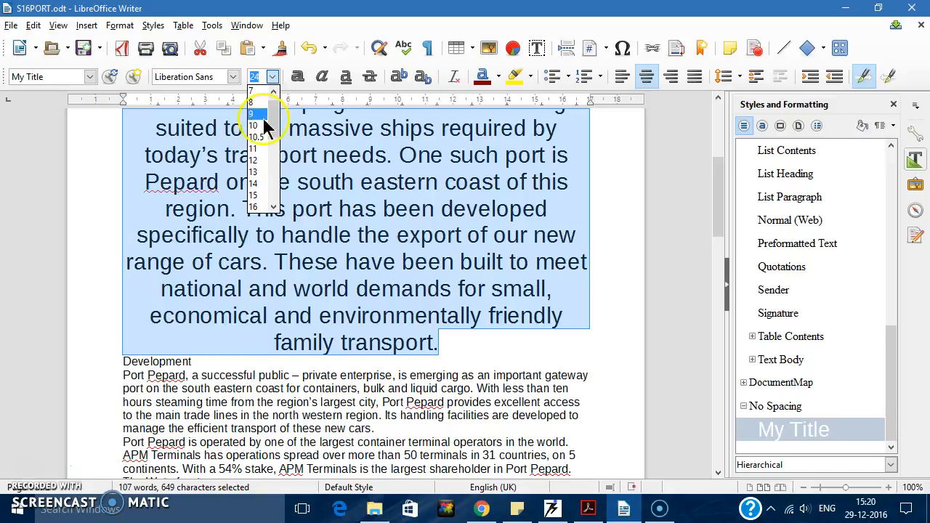
pyautogui.click(260, 160)
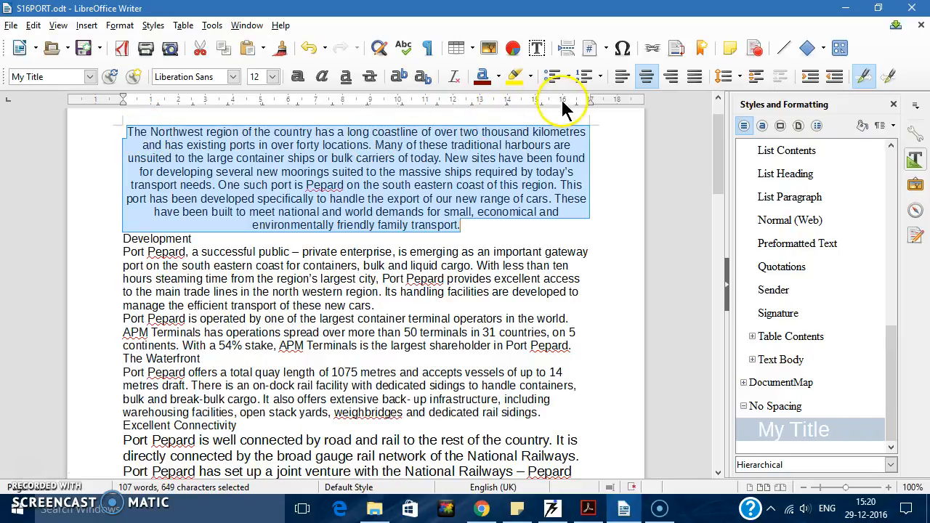
pyautogui.click(90, 76)
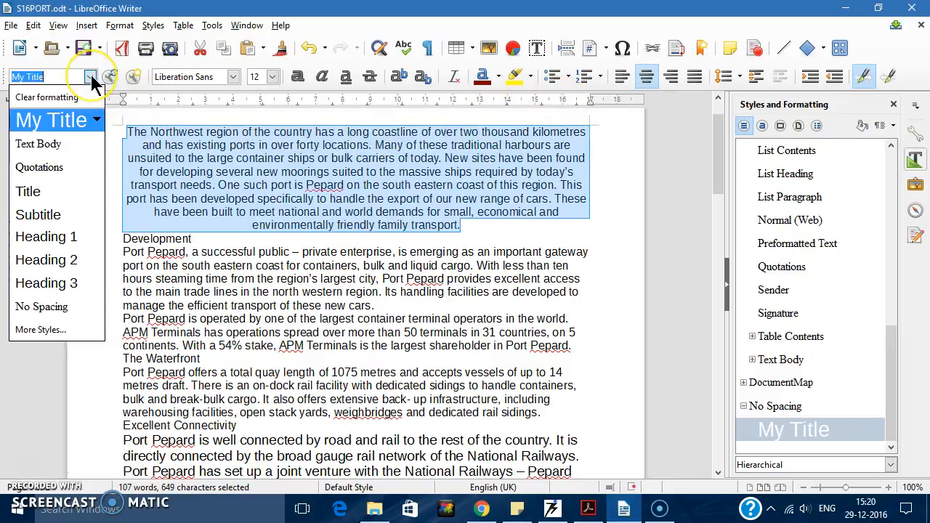
pyautogui.click(70, 99)
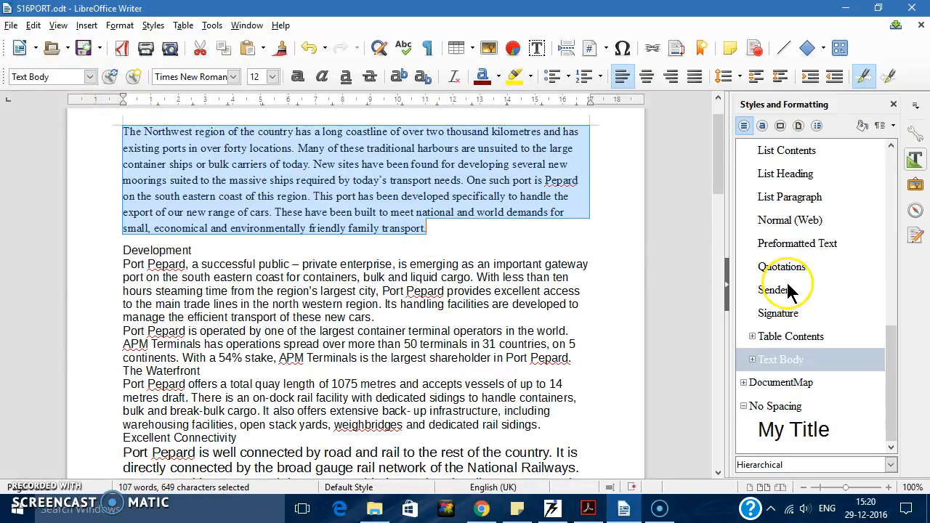
# - Enable AutoUpdate for the My Title style, rechecking its font and alignment settings
pyautogui.click(808, 428)
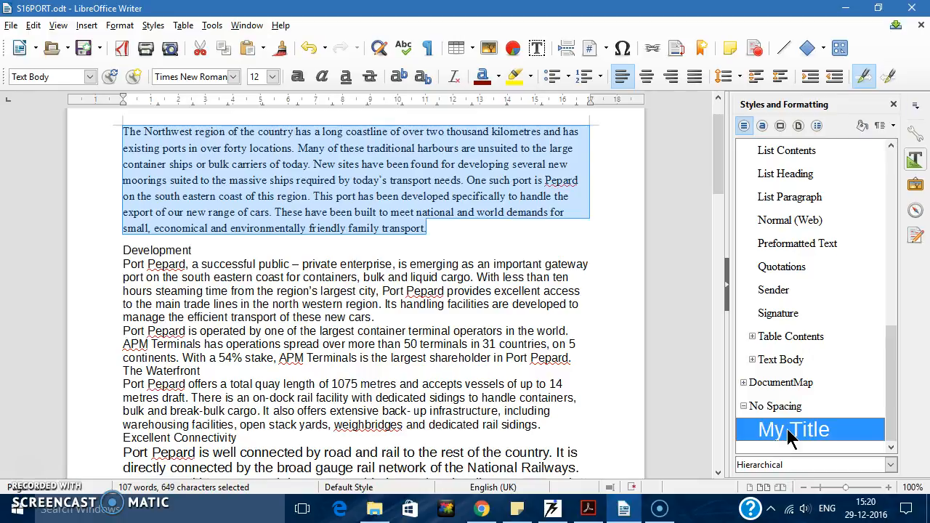
pyautogui.rightClick(787, 429)
pyautogui.click(827, 391)
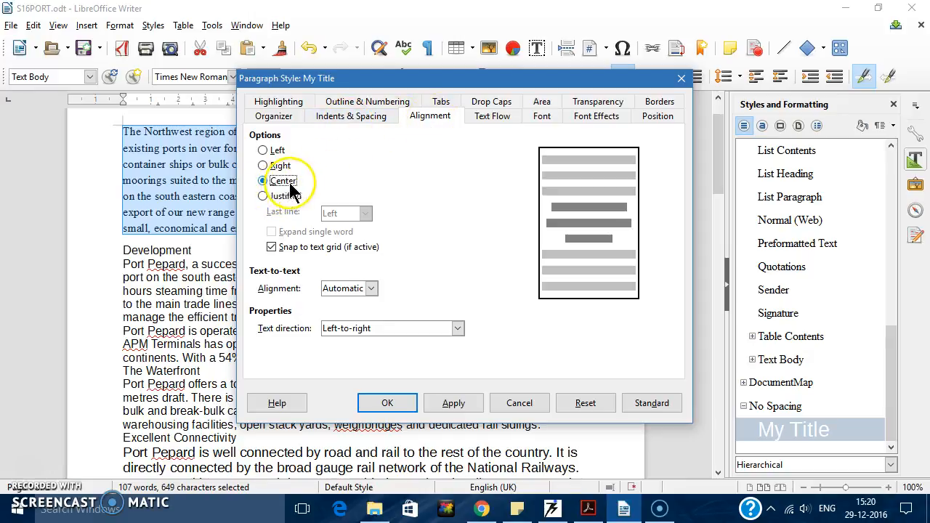
pyautogui.click(542, 117)
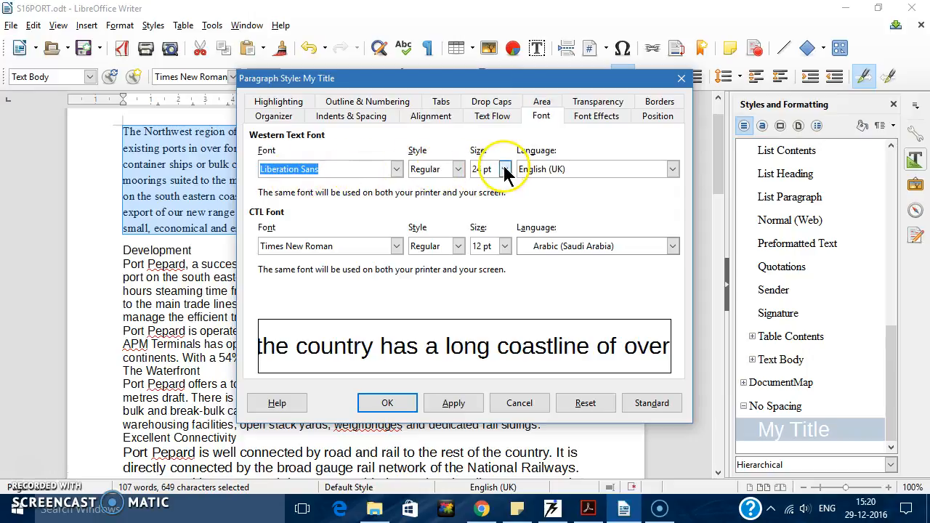
pyautogui.click(280, 116)
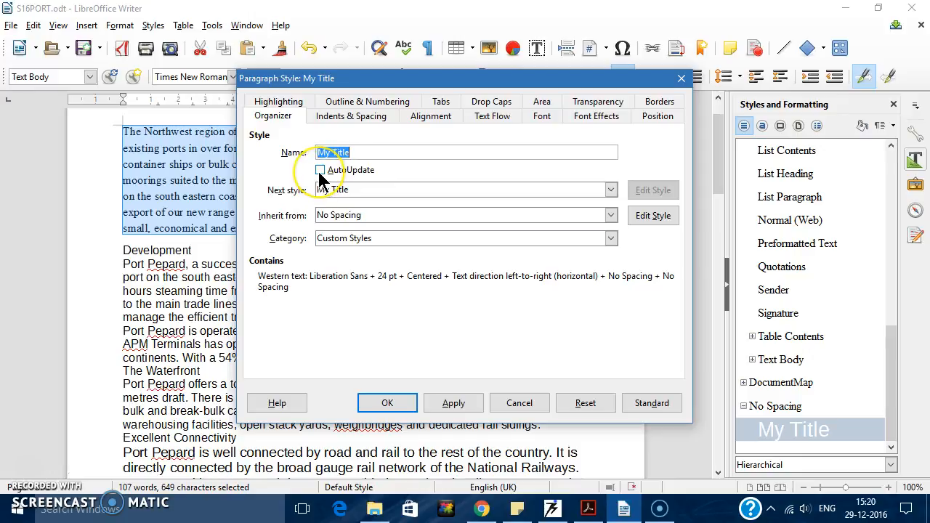
pyautogui.click(320, 171)
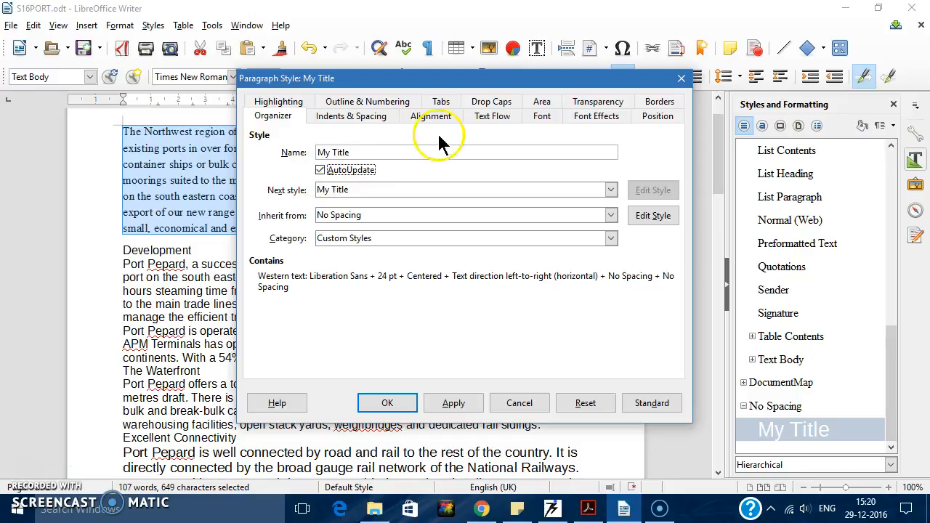
pyautogui.click(542, 119)
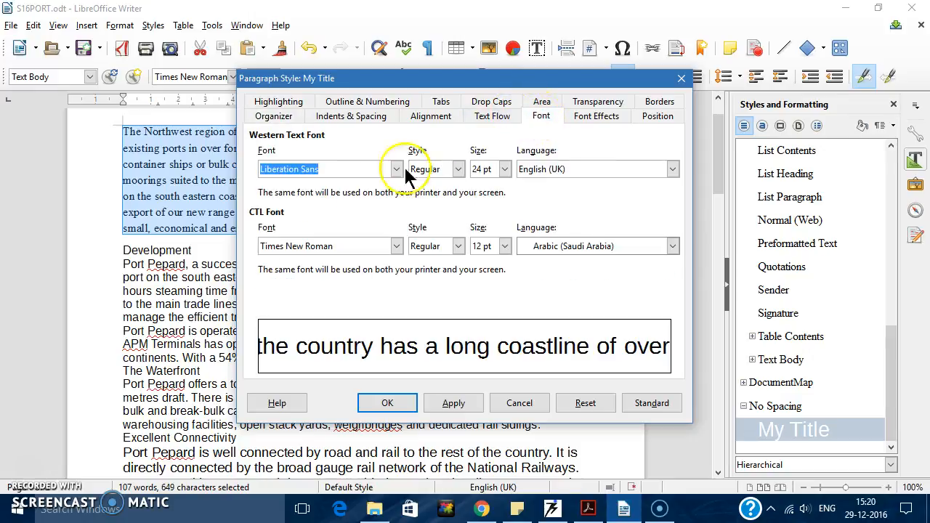
pyautogui.click(431, 120)
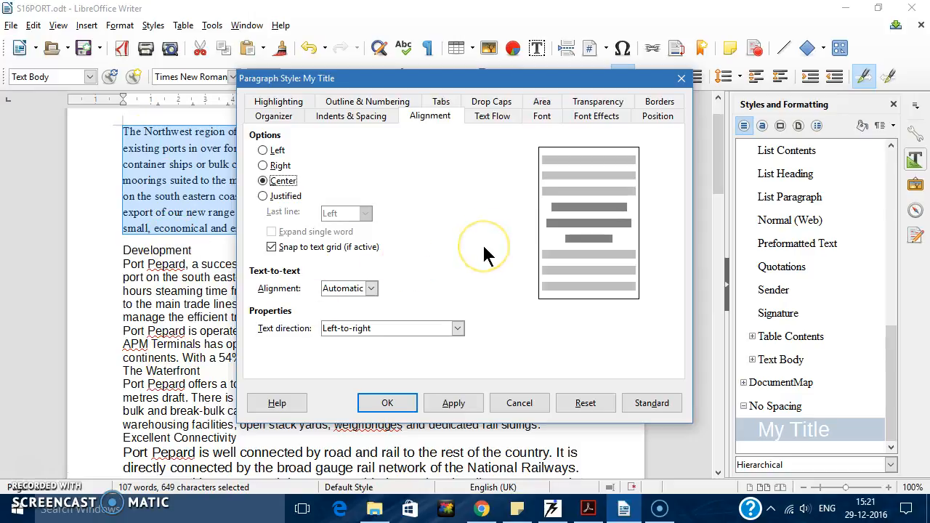
pyautogui.click(393, 400)
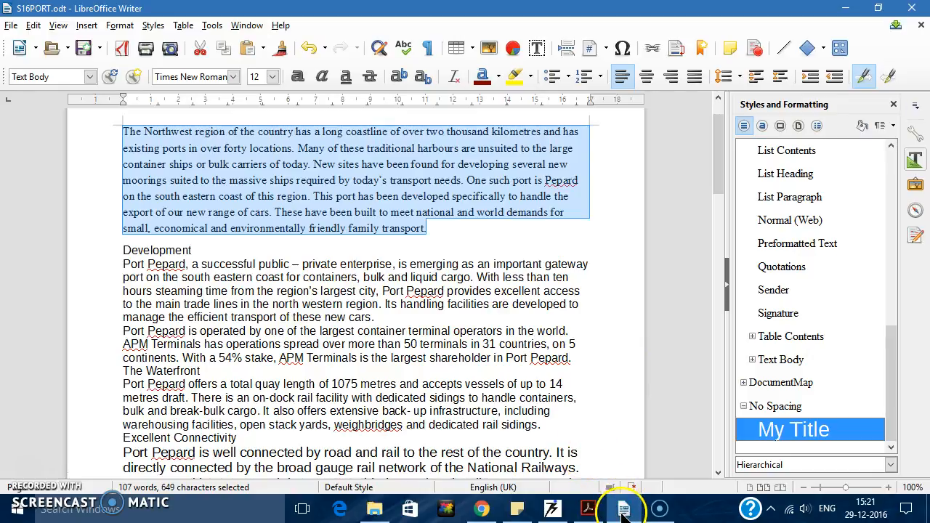
# - Switch to the PDF in Acrobat Reader, review the Subtitle, Subheading and Body text entries in the House Style Specification Sheet, and return to Writer
pyautogui.click(589, 510)
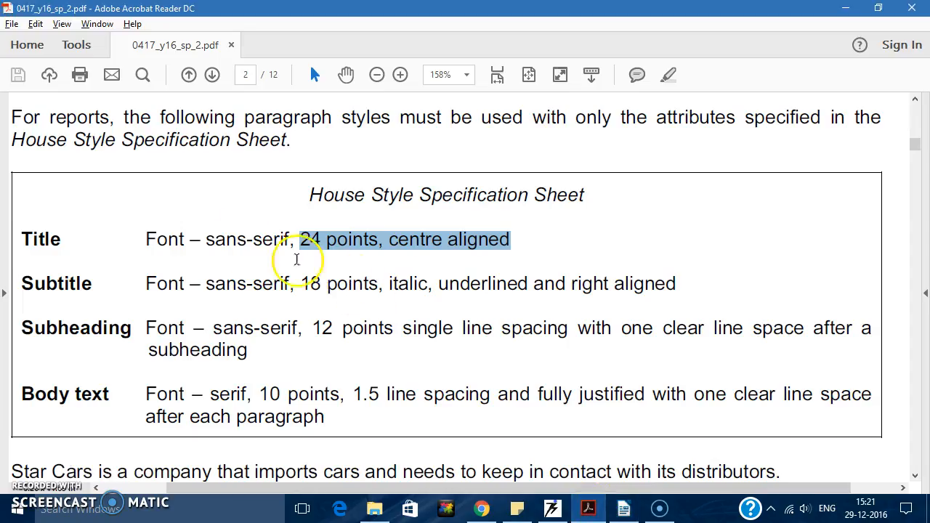
pyautogui.doubleClick(64, 286)
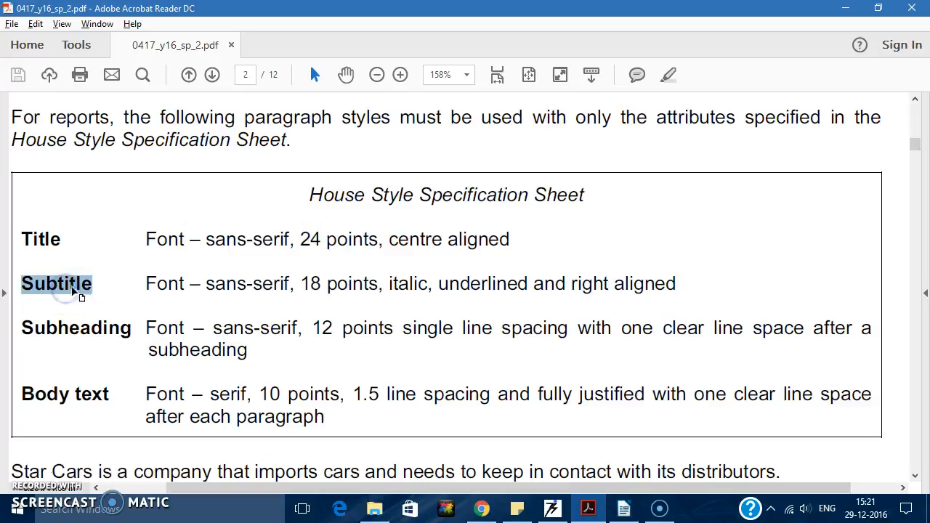
pyautogui.doubleClick(93, 329)
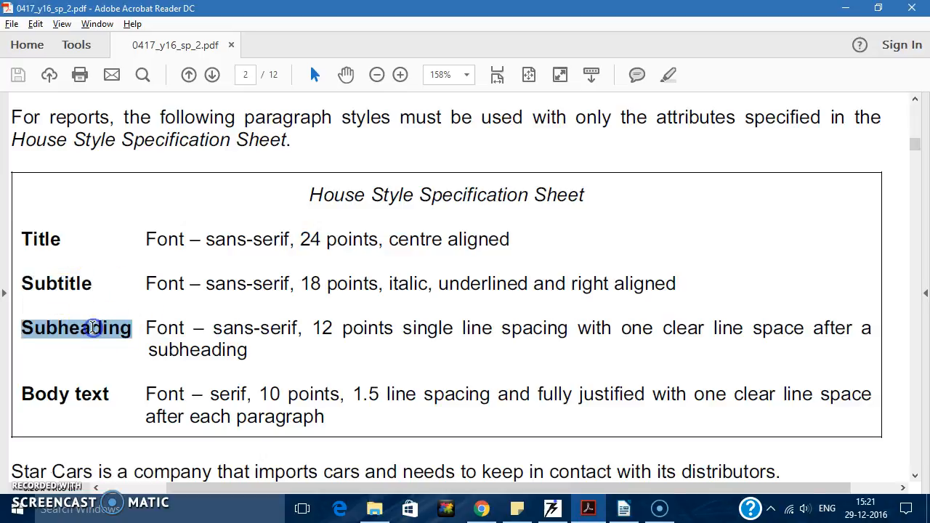
pyautogui.click(45, 398)
pyautogui.doubleClick(45, 398)
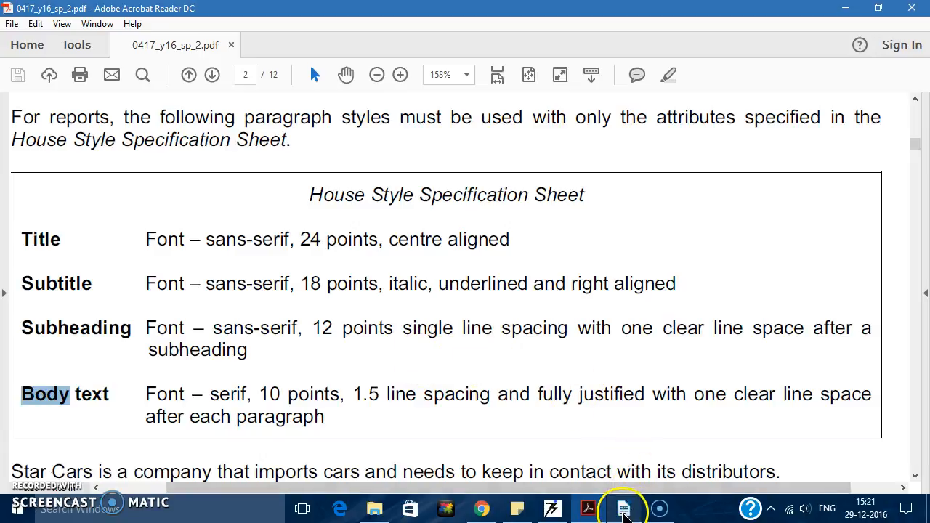
pyautogui.click(623, 508)
pyautogui.click(429, 229)
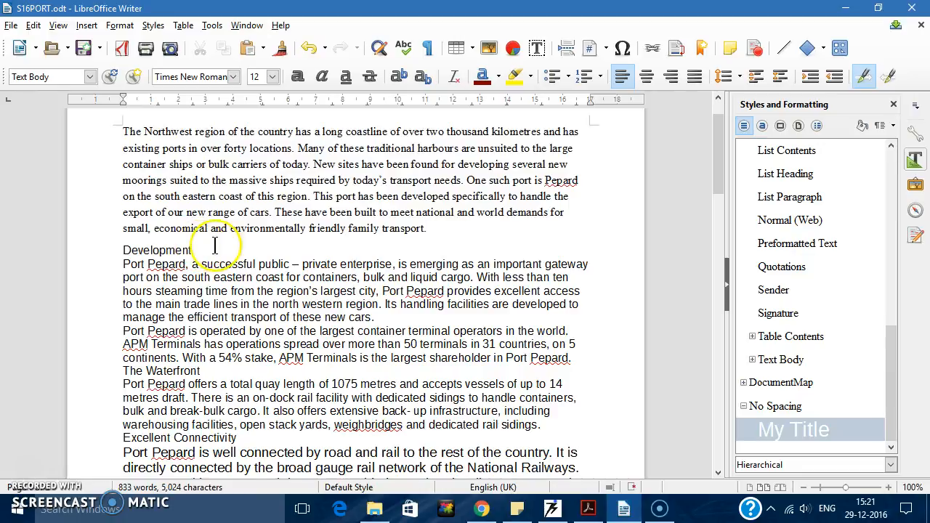
pyautogui.click(851, 298)
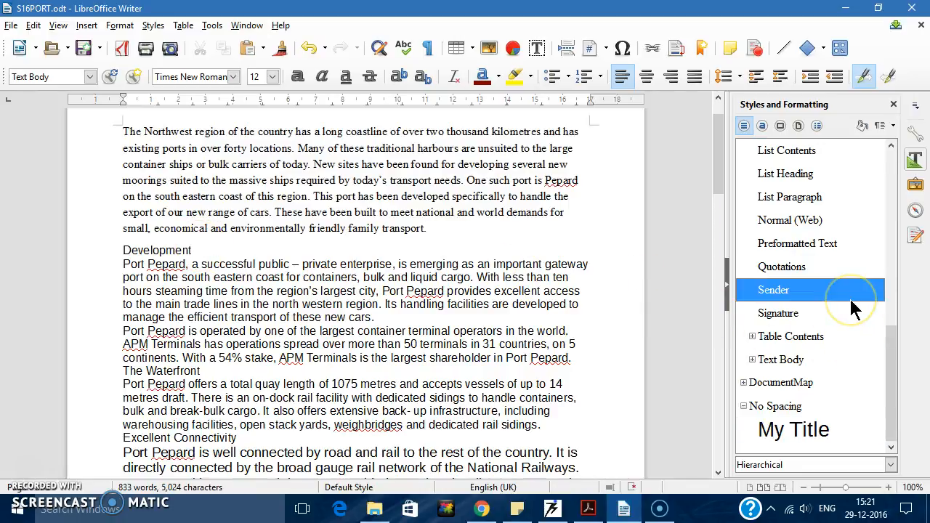
pyautogui.click(860, 237)
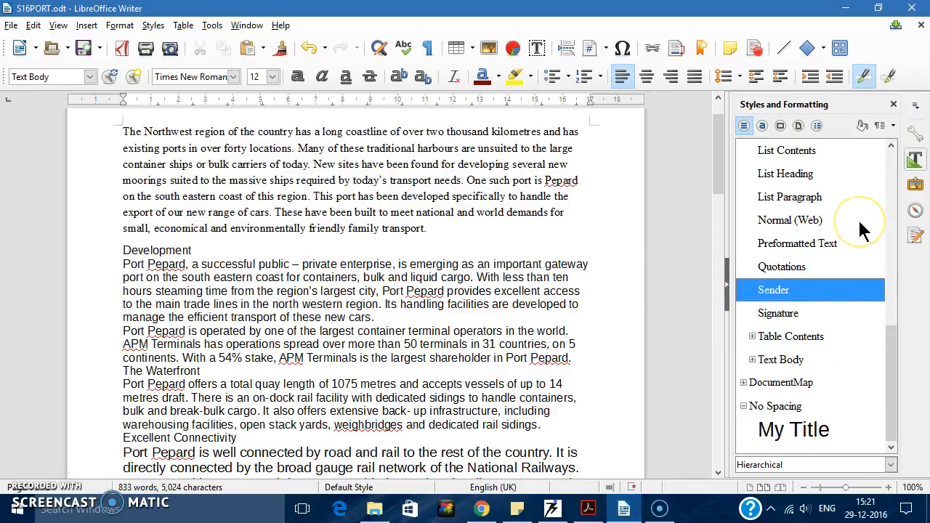
pyautogui.click(860, 198)
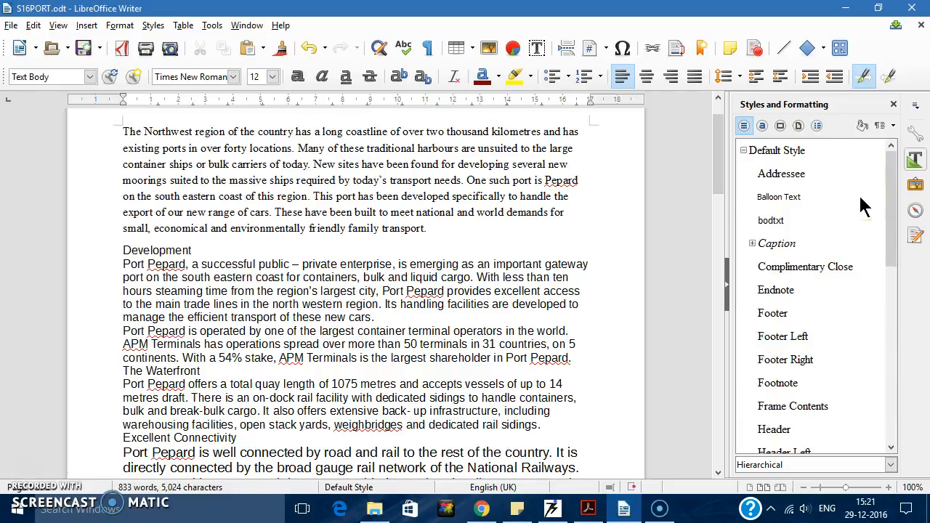
pyautogui.click(858, 151)
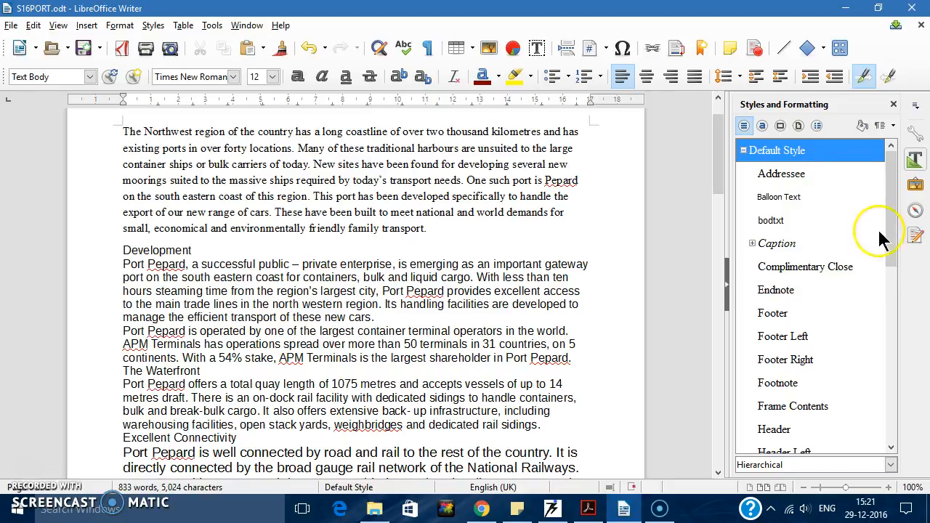
pyautogui.scroll(-5, 851, 288)
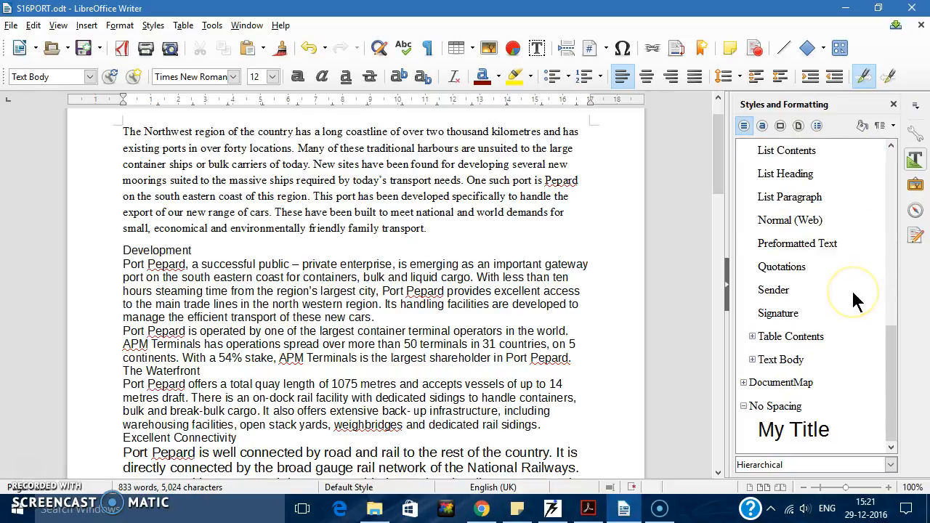
# - Create a new paragraph style based on No Spacing, name it My Subheading and enable AutoUpdate for it
pyautogui.rightClick(863, 401)
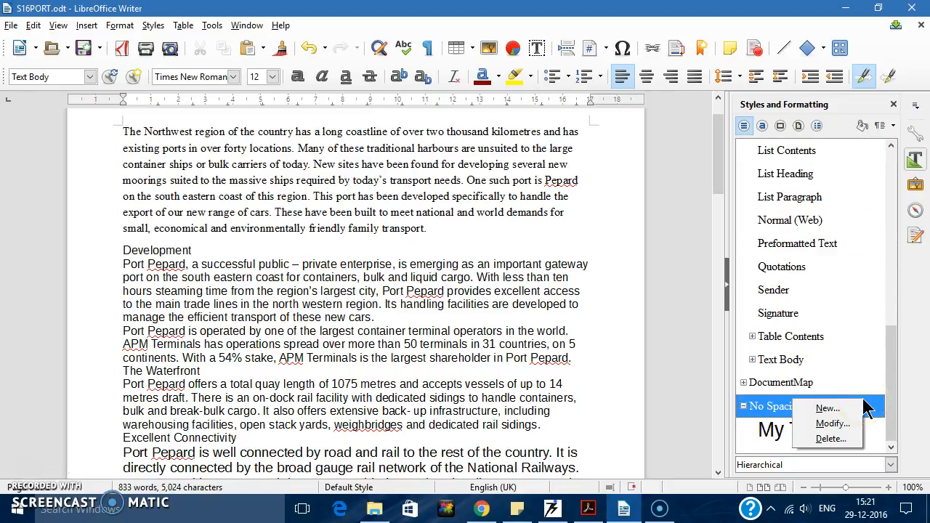
pyautogui.click(826, 409)
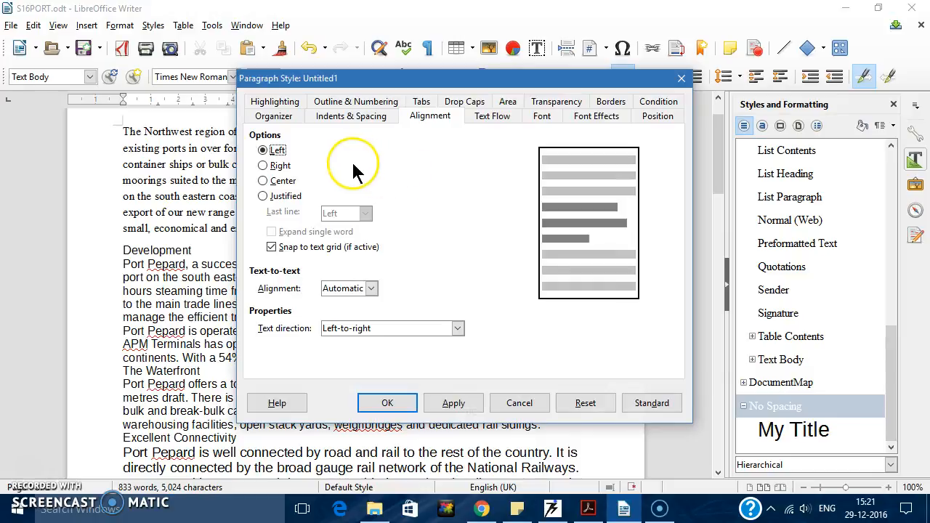
pyautogui.click(288, 118)
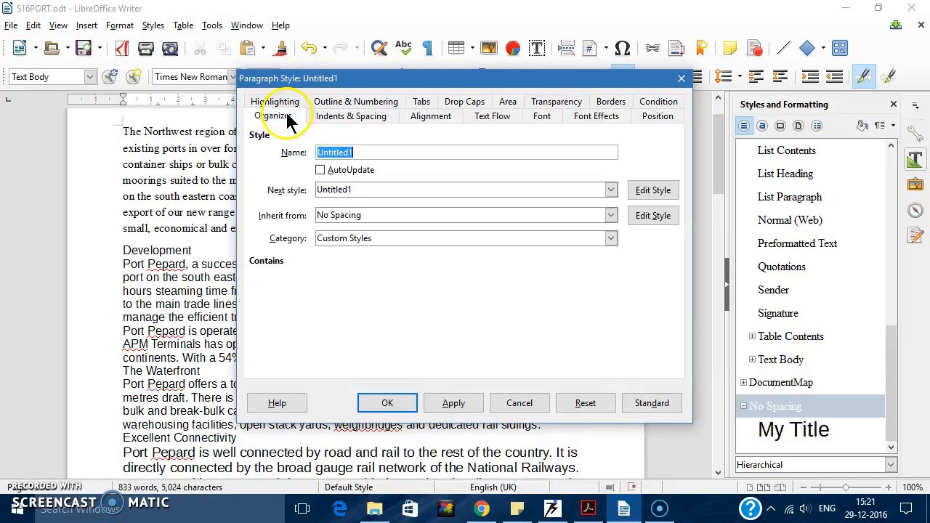
pyautogui.write('My Subheading')
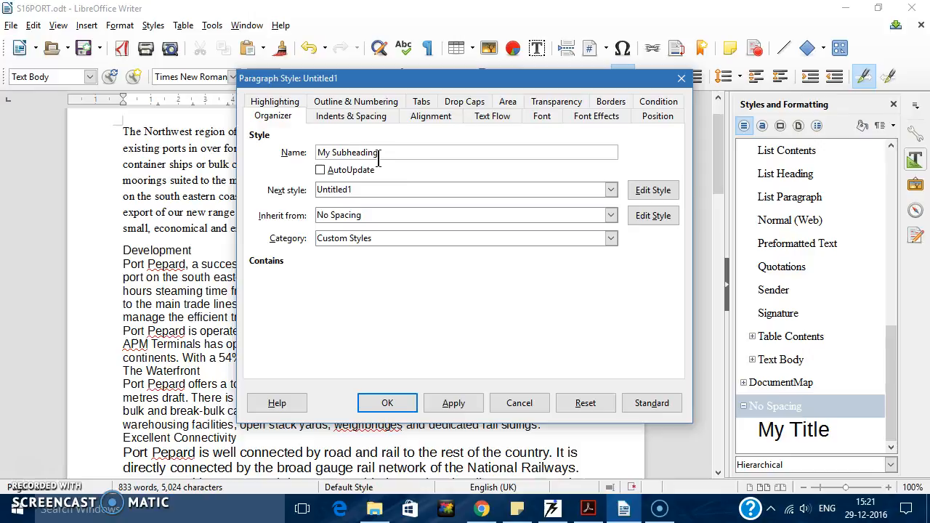
pyautogui.click(319, 170)
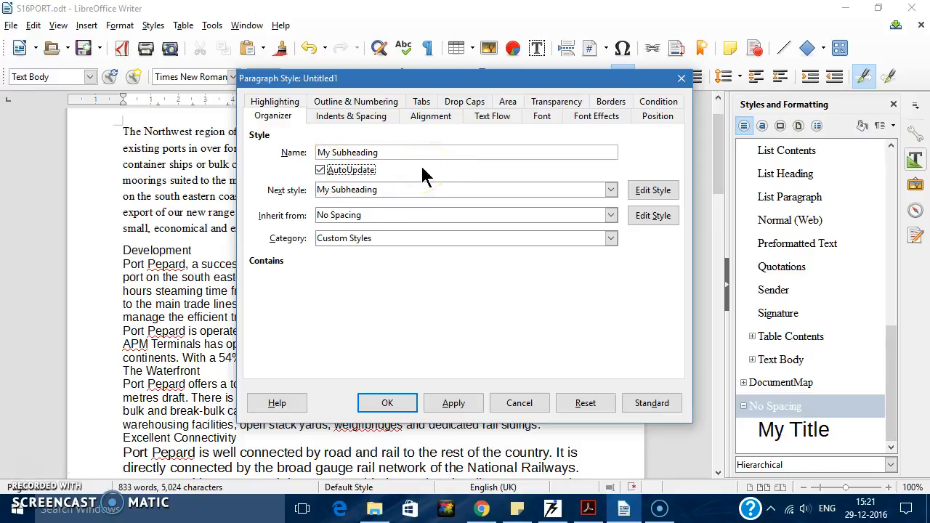
# - Switch to the PDF in Acrobat Reader and review the Subtitle font, size, emphasis and alignment requirements in the House Style Specification Sheet
pyautogui.click(590, 507)
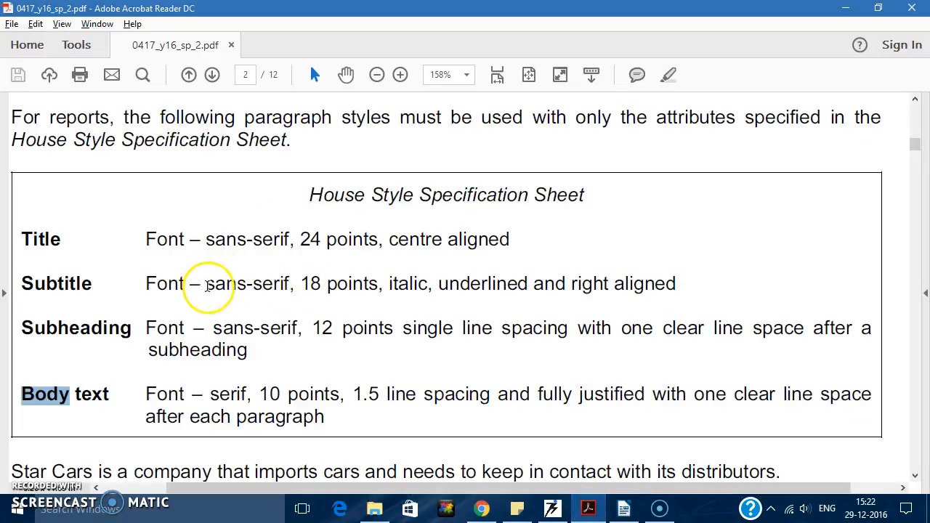
pyautogui.click(211, 285)
pyautogui.moveTo(215, 286); pyautogui.dragTo(288, 284)
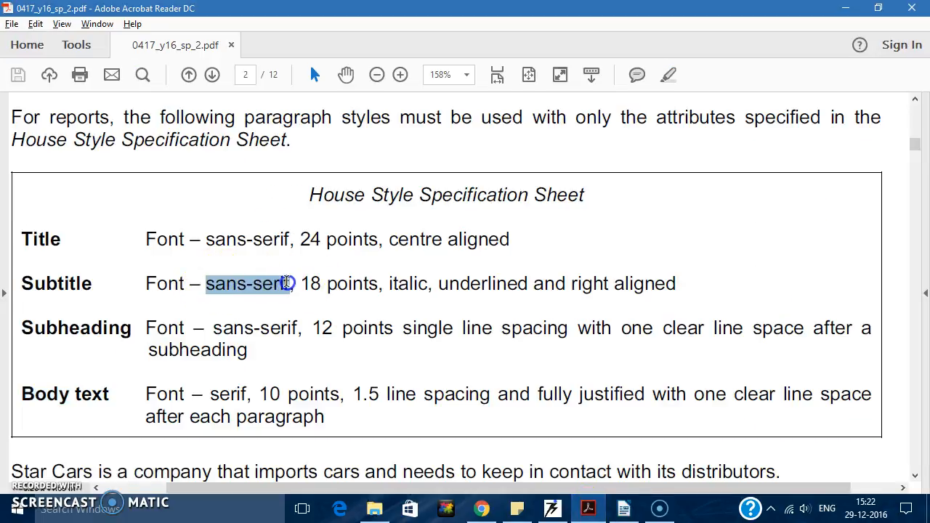
pyautogui.moveTo(288, 284); pyautogui.dragTo(291, 283)
pyautogui.moveTo(301, 287); pyautogui.dragTo(648, 299)
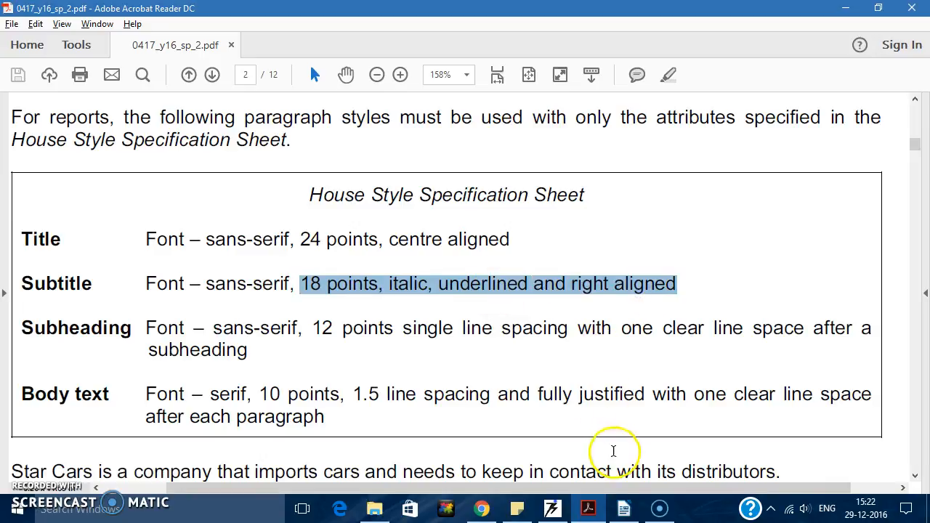
# - Return to Writer and set the My Subheading style's alignment to Right
pyautogui.click(623, 508)
pyautogui.click(426, 119)
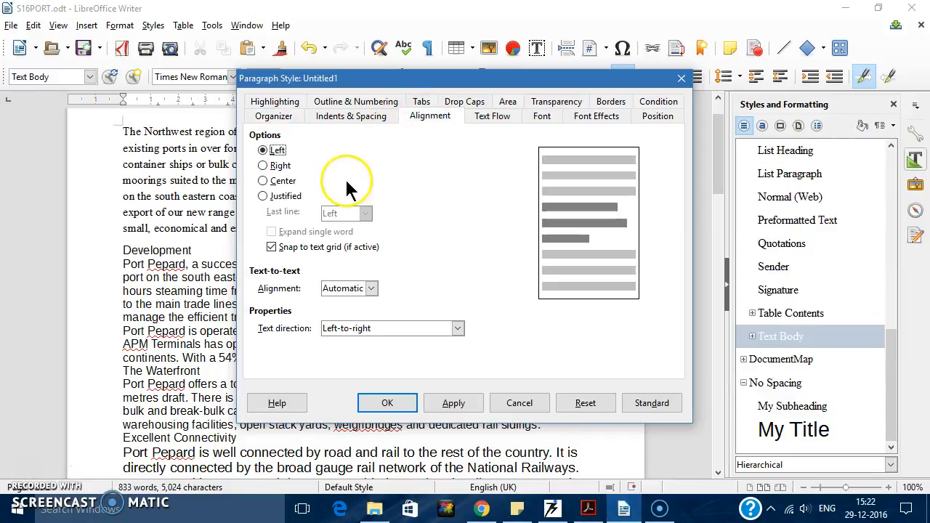
pyautogui.click(279, 167)
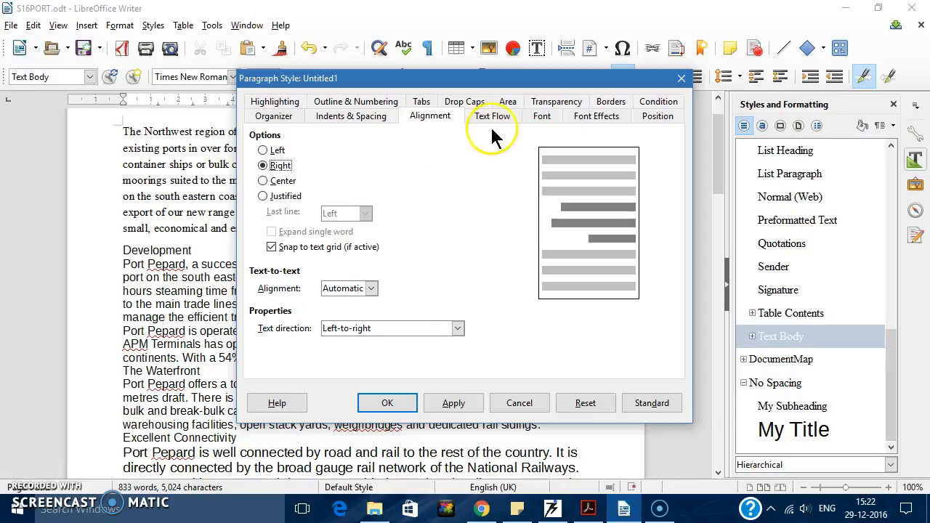
# - Set the My Subheading style's Western text font to Liberation Sans
pyautogui.click(541, 118)
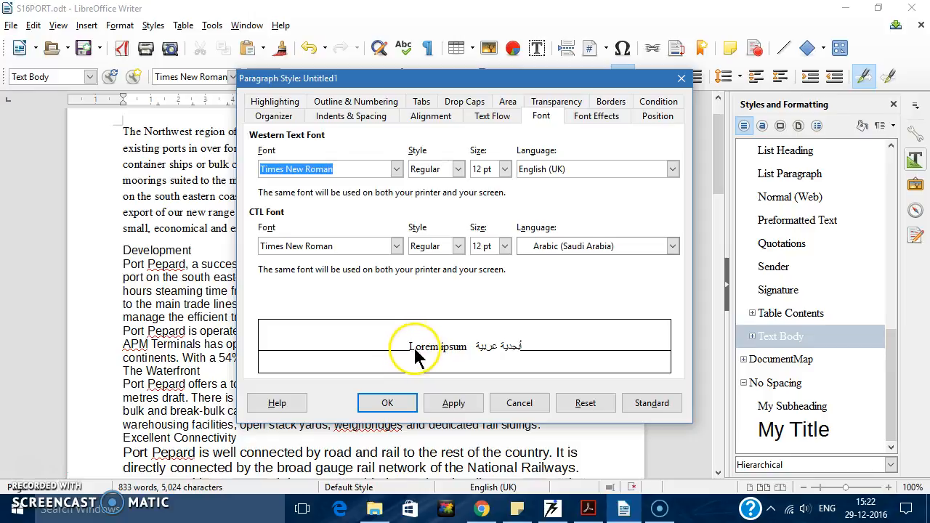
pyautogui.click(396, 170)
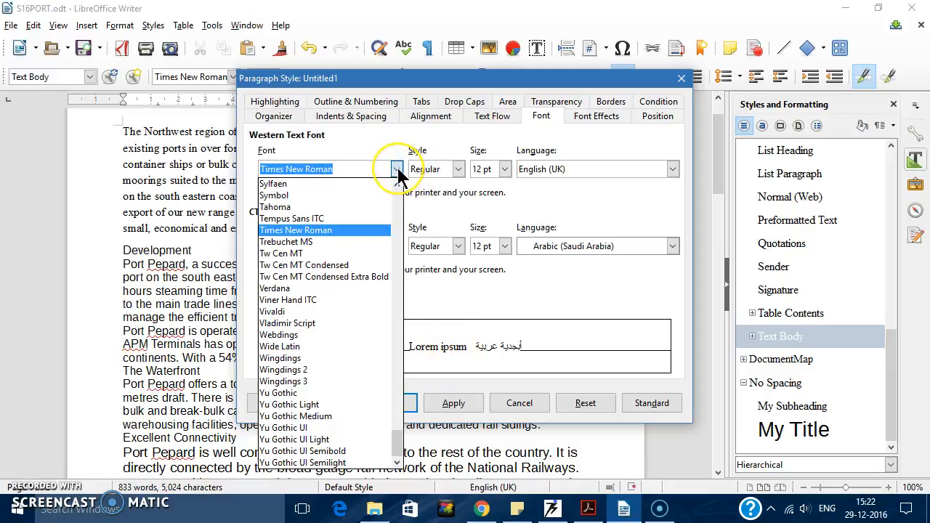
pyautogui.click(333, 242)
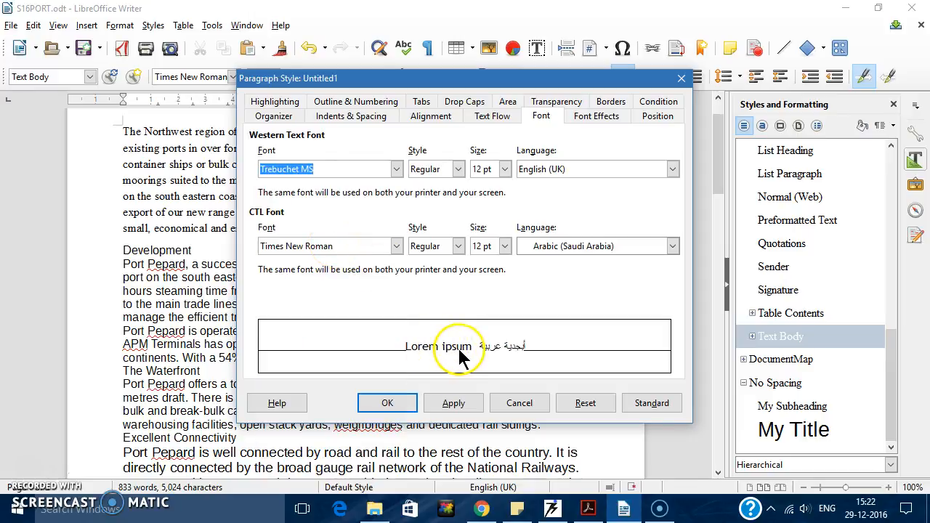
pyautogui.click(397, 170)
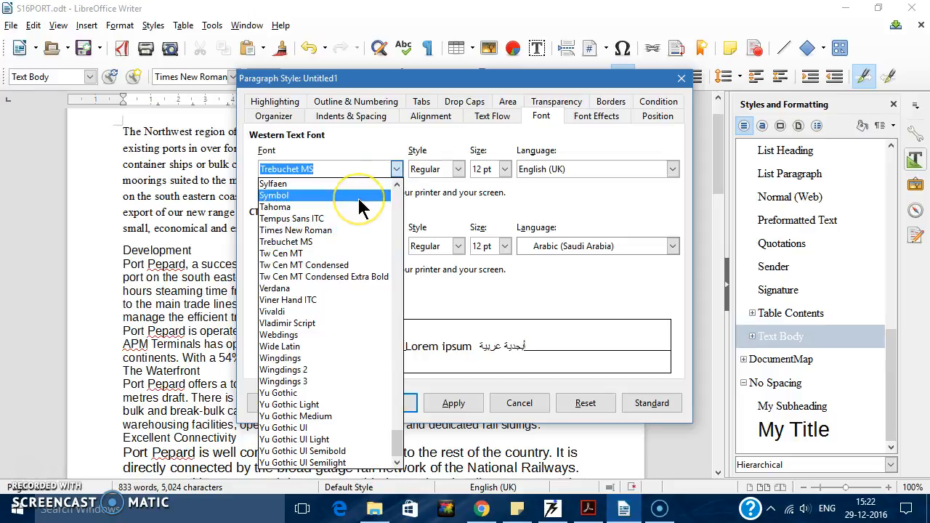
pyautogui.scroll(4, 361, 207)
pyautogui.scroll(1, 361, 208)
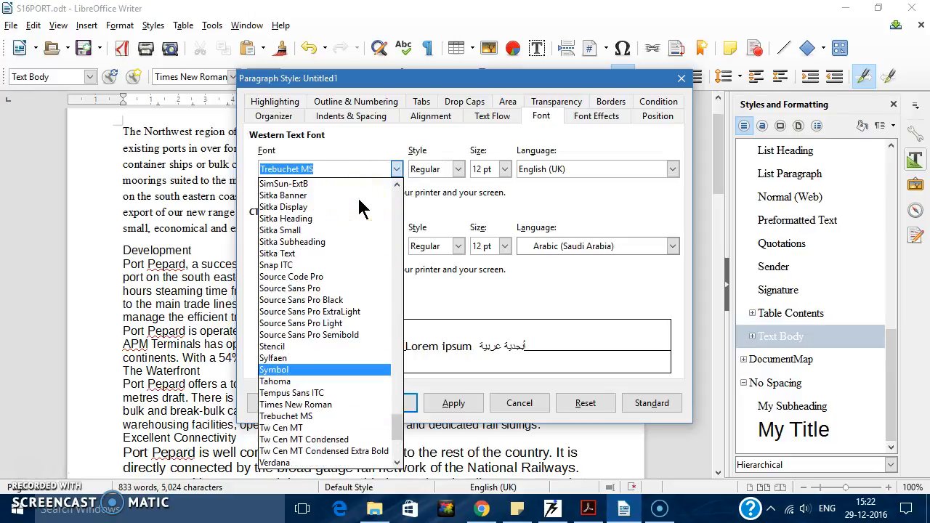
pyautogui.scroll(13, 361, 207)
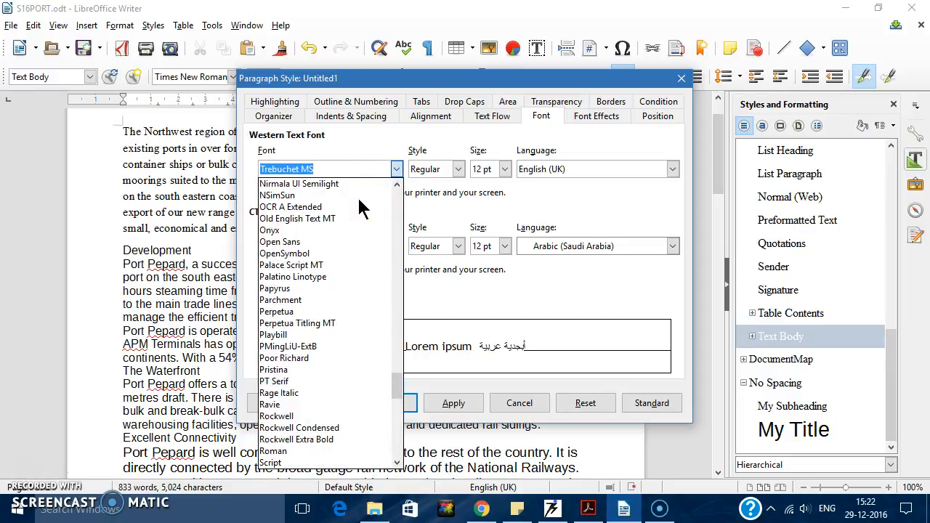
pyautogui.scroll(12, 361, 207)
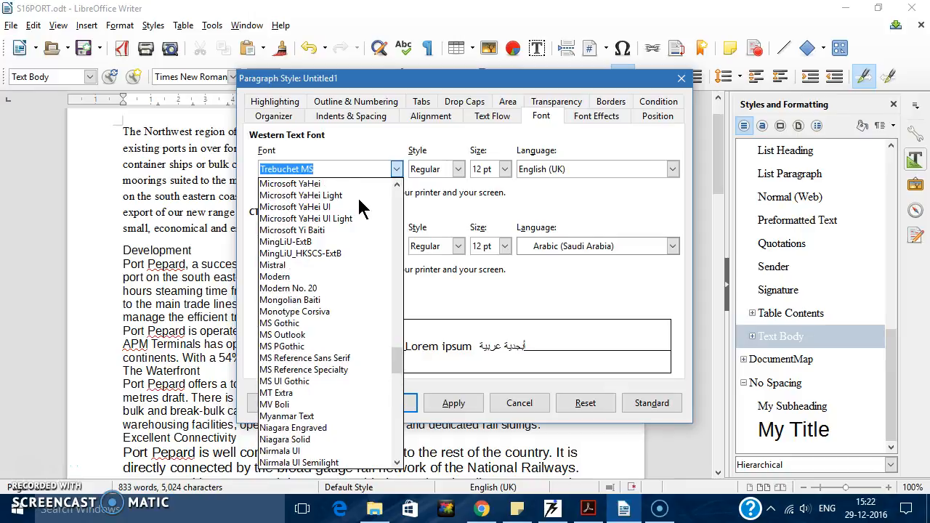
pyautogui.scroll(6, 361, 207)
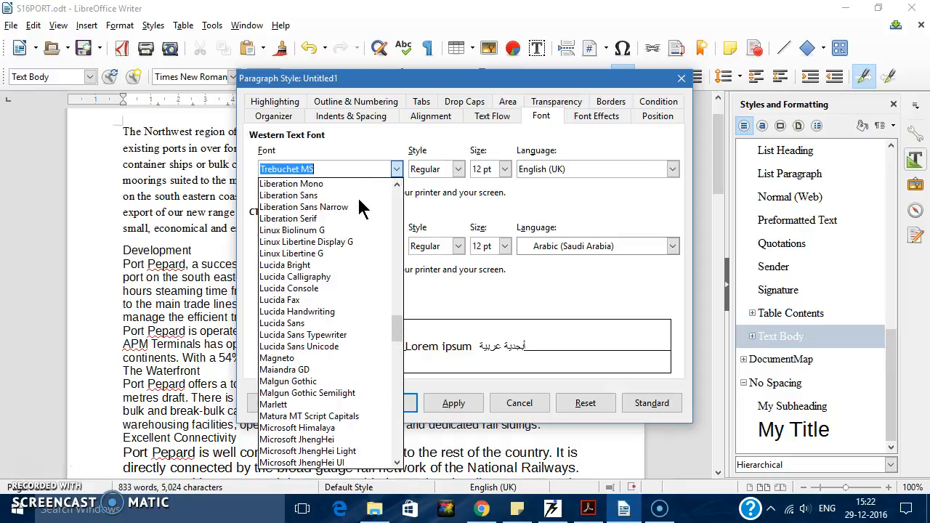
pyautogui.click(331, 185)
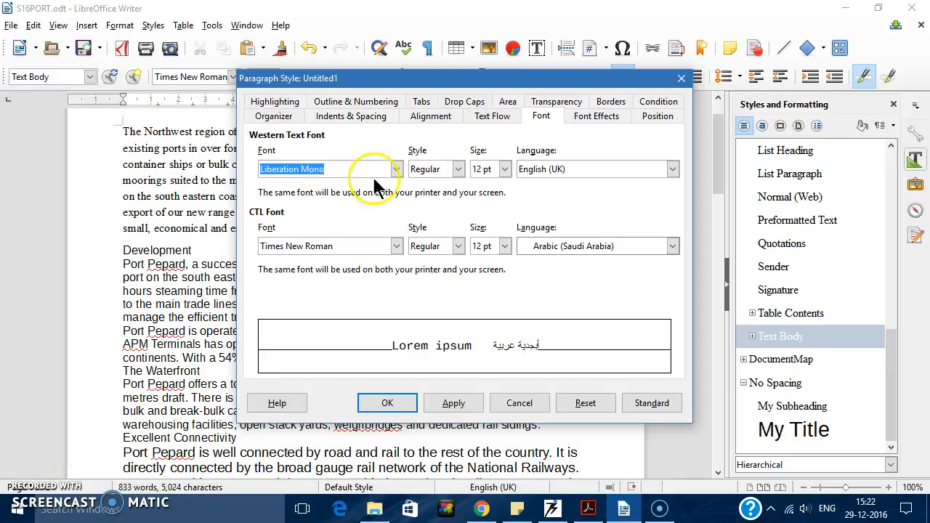
pyautogui.click(398, 171)
pyautogui.click(364, 195)
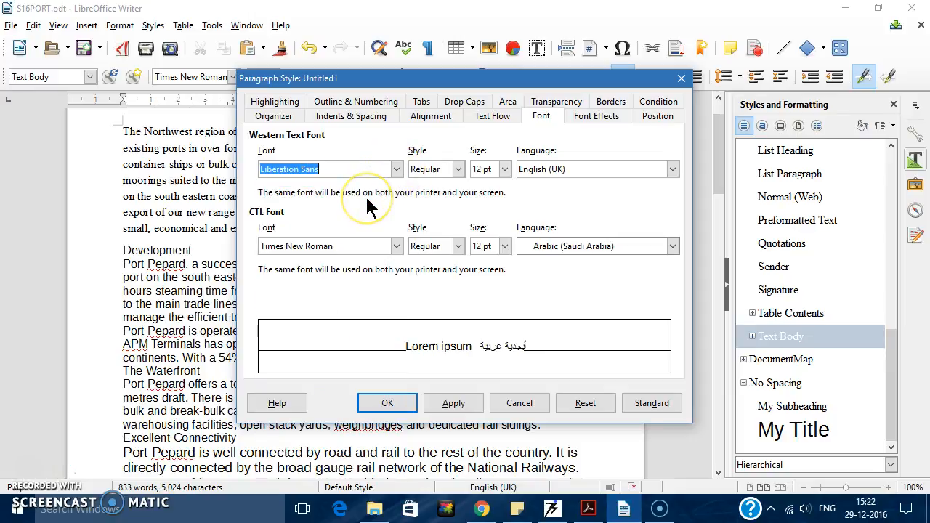
# - Set the My Subheading style's Western font size to 18 pt, recheck its right alignment and save the style
pyautogui.click(505, 169)
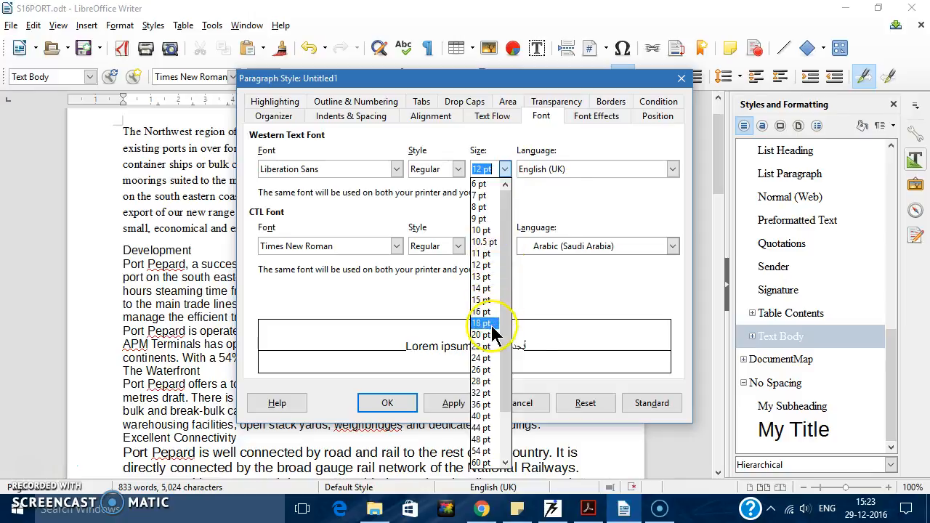
pyautogui.click(492, 324)
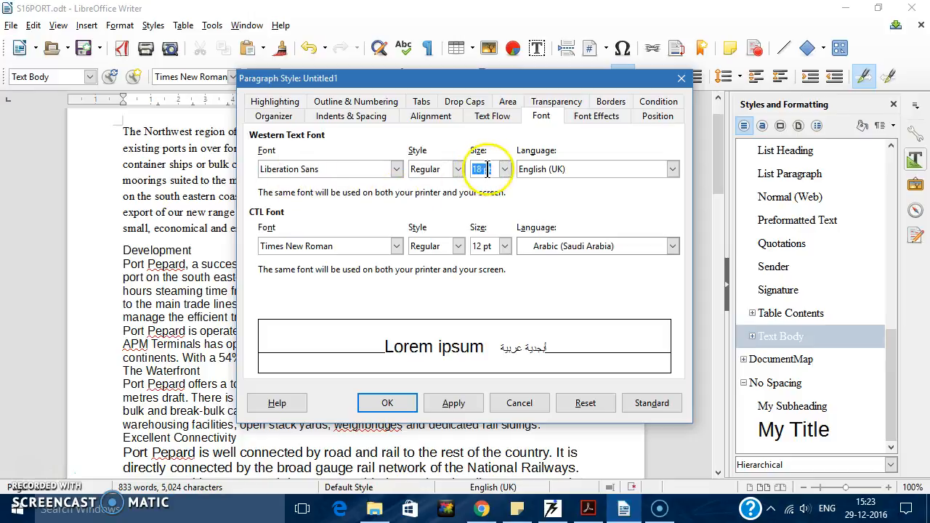
pyautogui.click(430, 116)
pyautogui.click(276, 166)
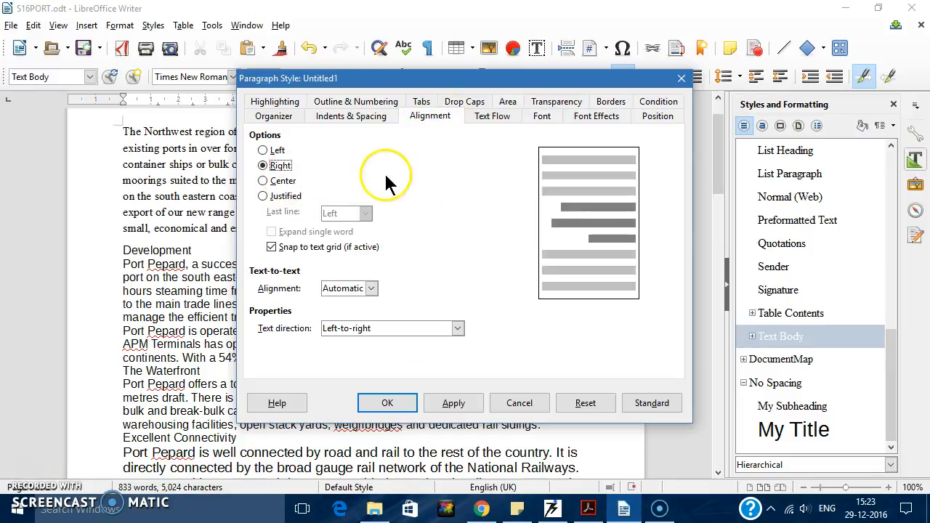
pyautogui.click(389, 403)
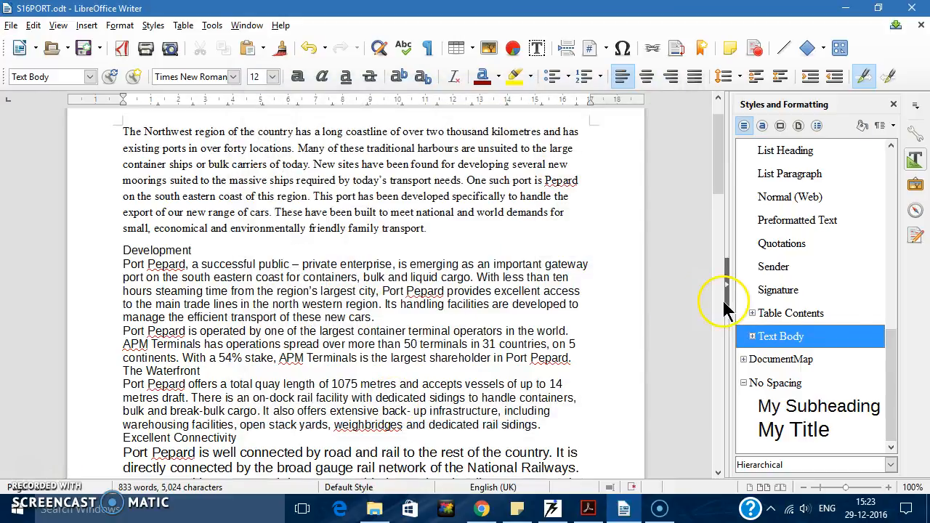